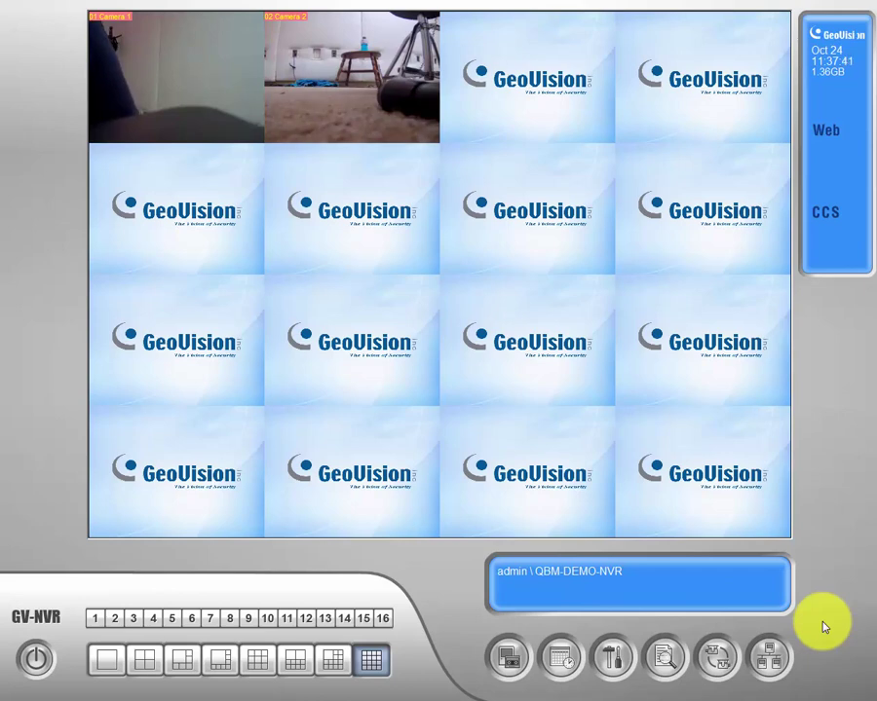
# Step: Log in to the surveillance system with the ID admin and the account password
pyautogui.rightClick(515, 334)
pyautogui.click(542, 343)
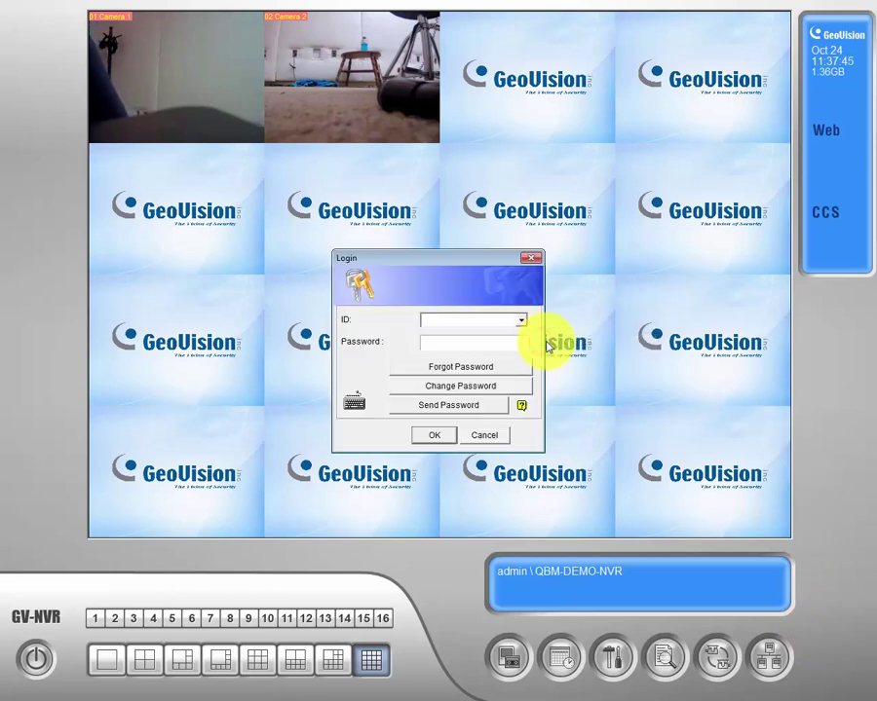
pyautogui.write('admin')
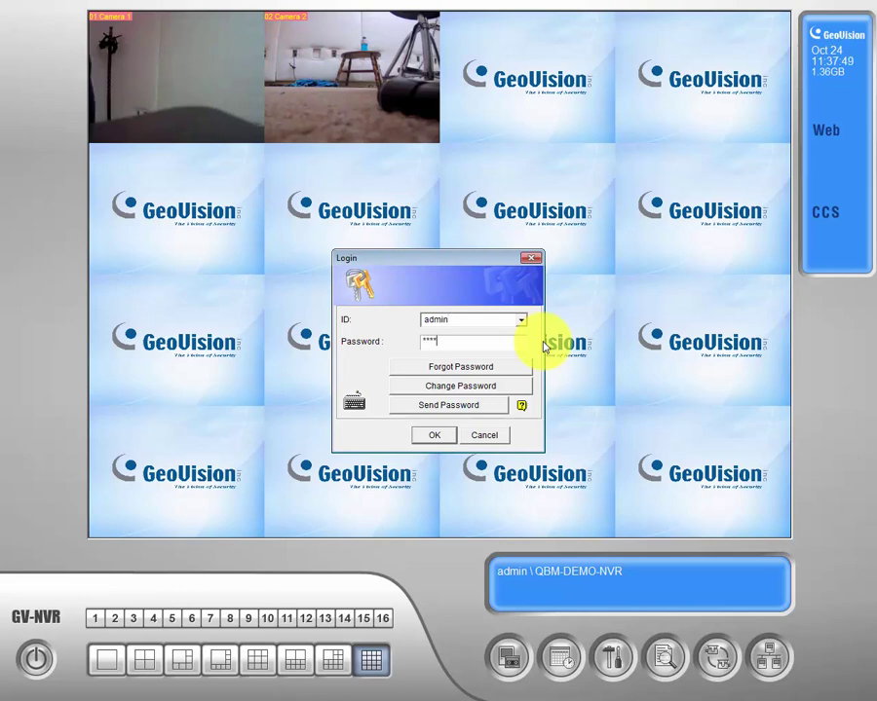
pyautogui.press('Return')
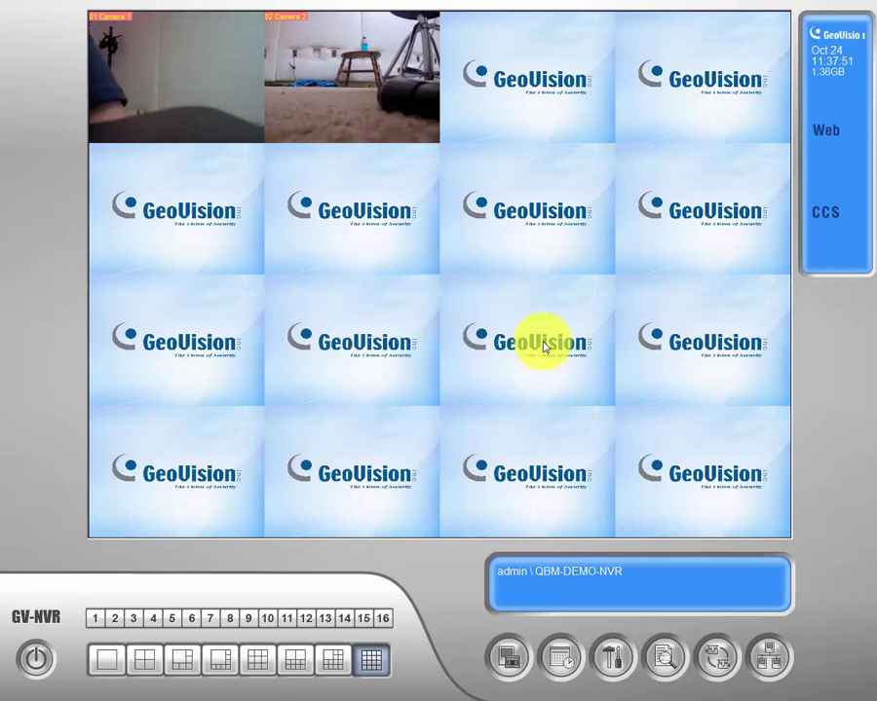
# Step: Open the Video/Audio Log and dismiss the audio hardware warning
pyautogui.click(663, 665)
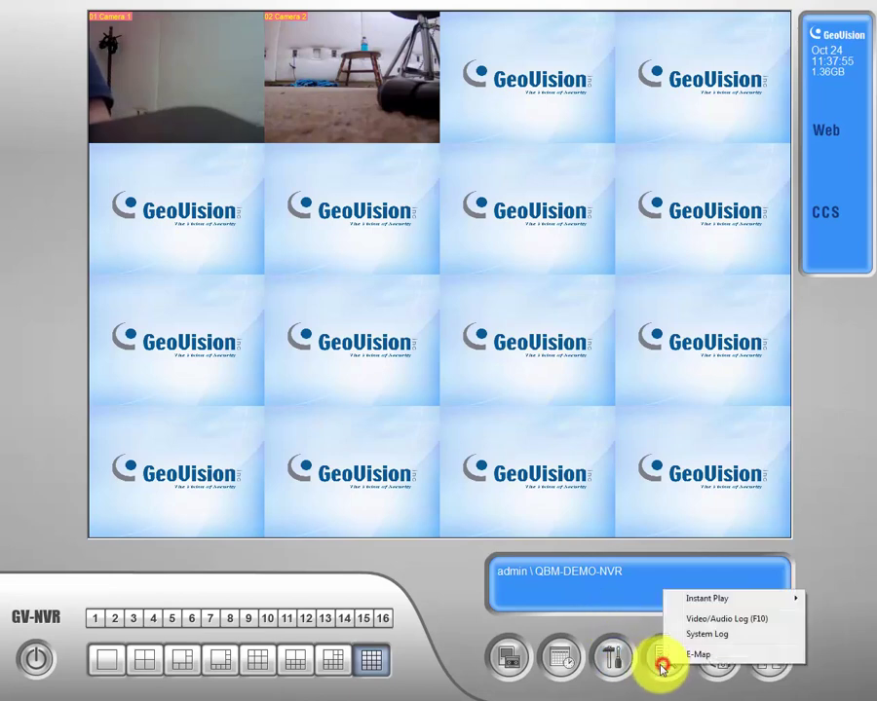
pyautogui.click(702, 619)
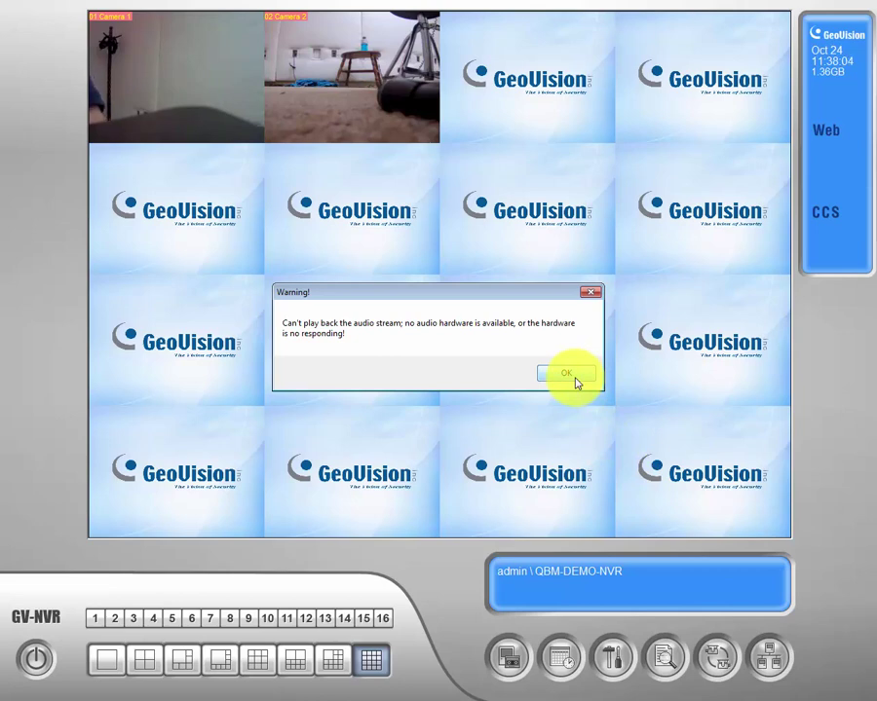
pyautogui.click(574, 380)
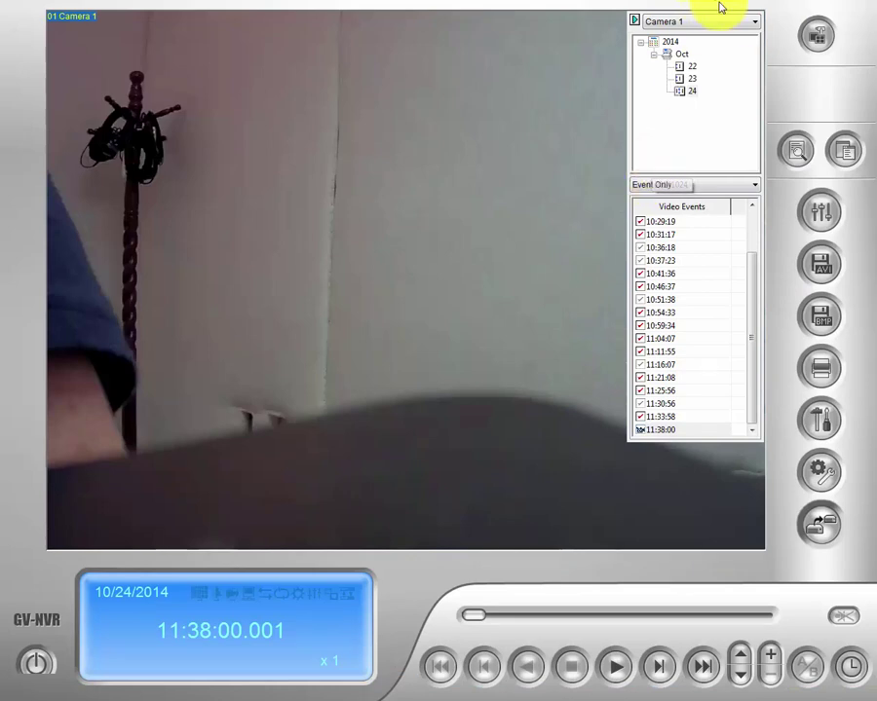
# Step: Display Camera 12's recorded video event from October 22, 2014 at 16:49:34
pyautogui.click(753, 23)
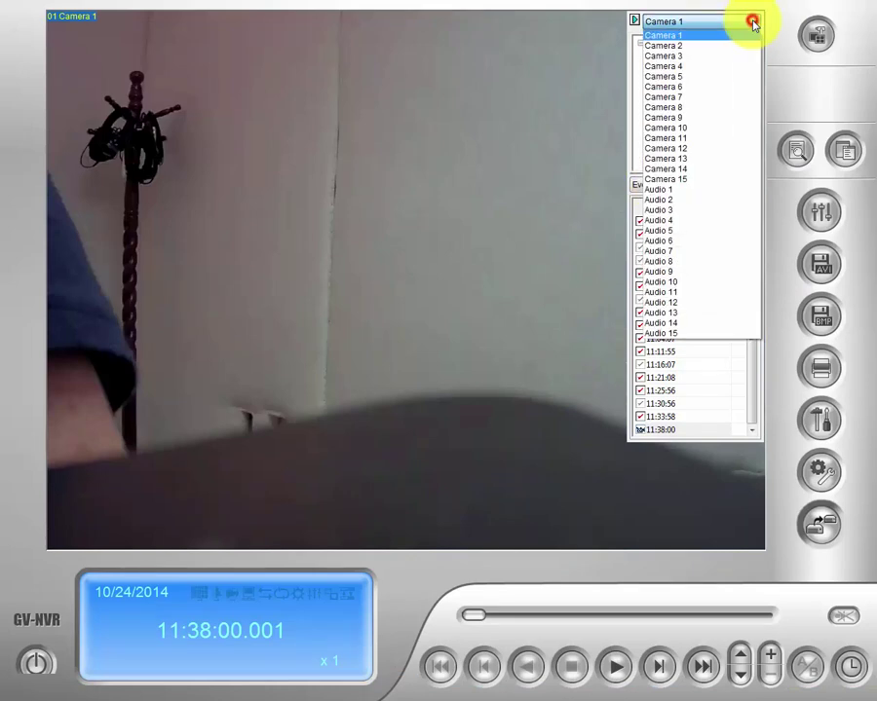
pyautogui.click(708, 148)
pyautogui.click(668, 39)
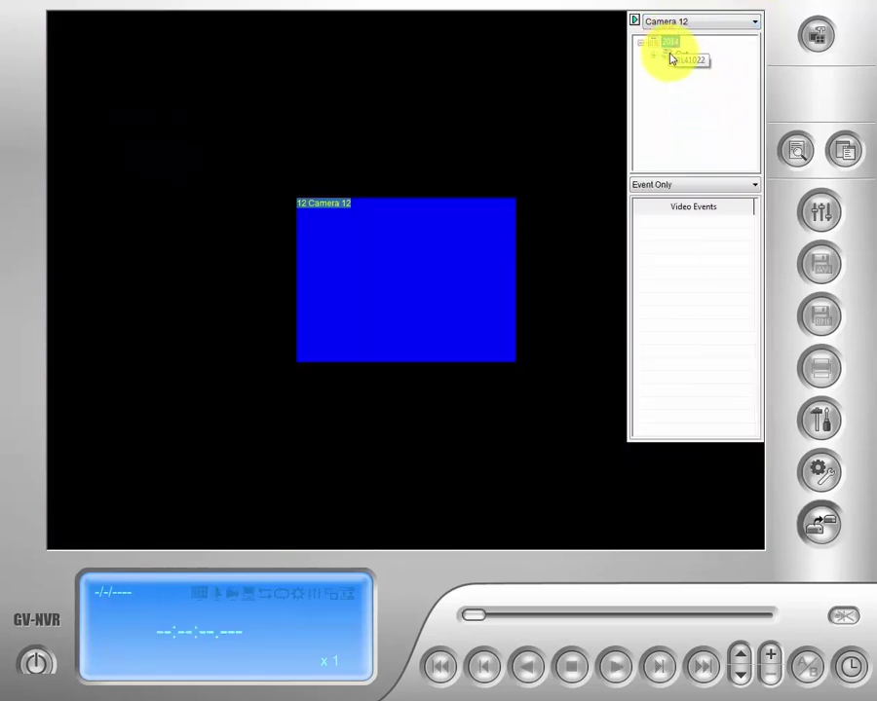
pyautogui.click(667, 55)
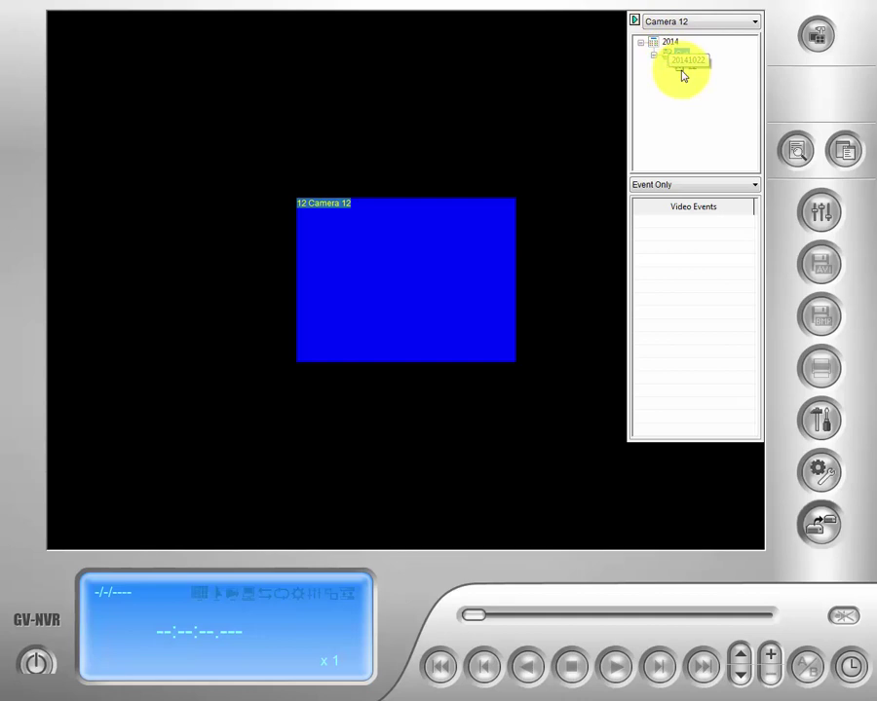
pyautogui.click(681, 74)
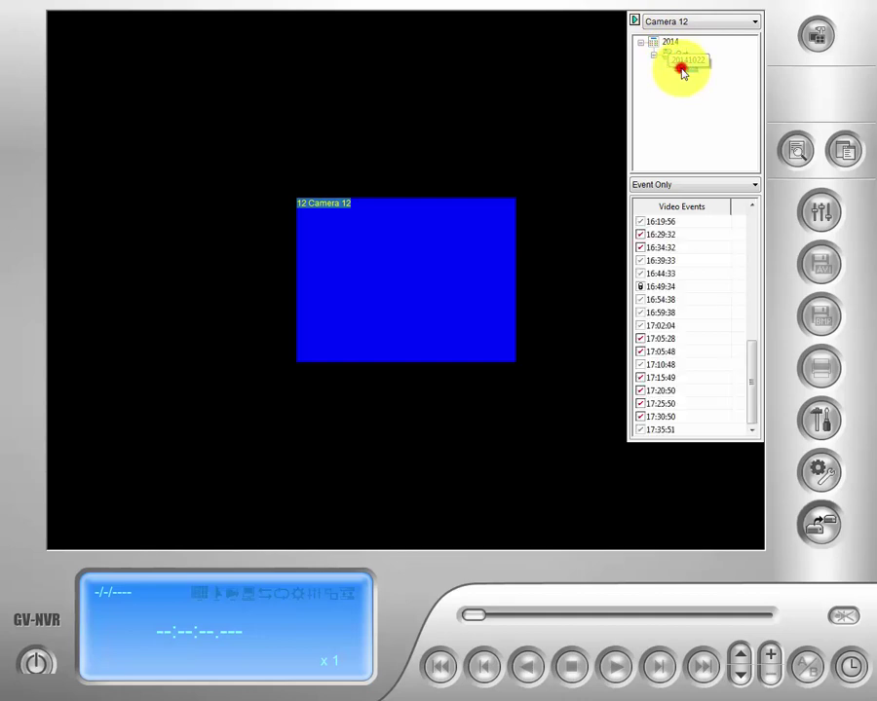
pyautogui.click(658, 288)
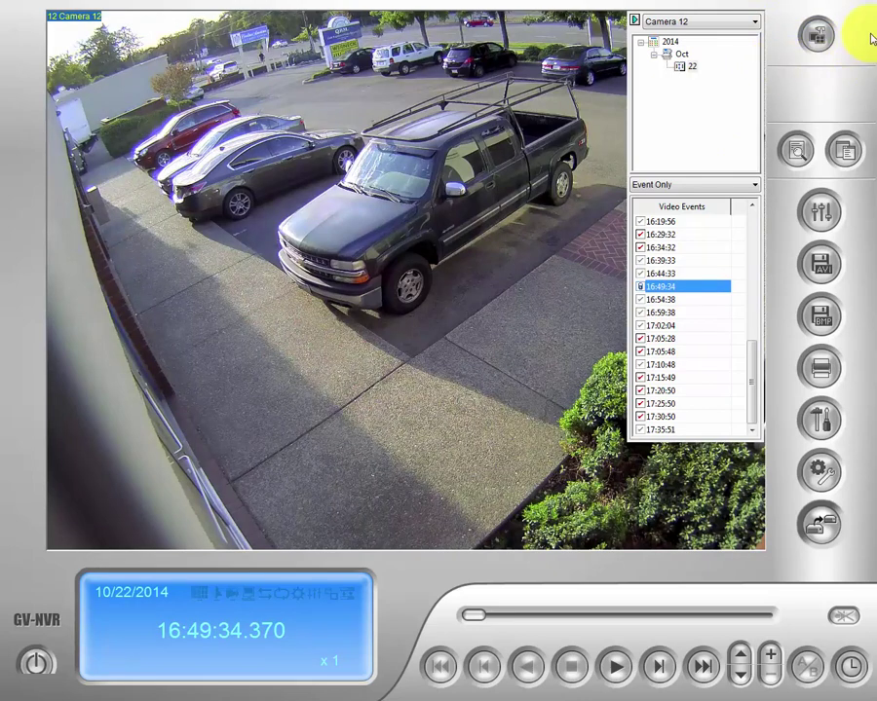
# Step: Switch the playback display to Quad View 1
pyautogui.click(814, 37)
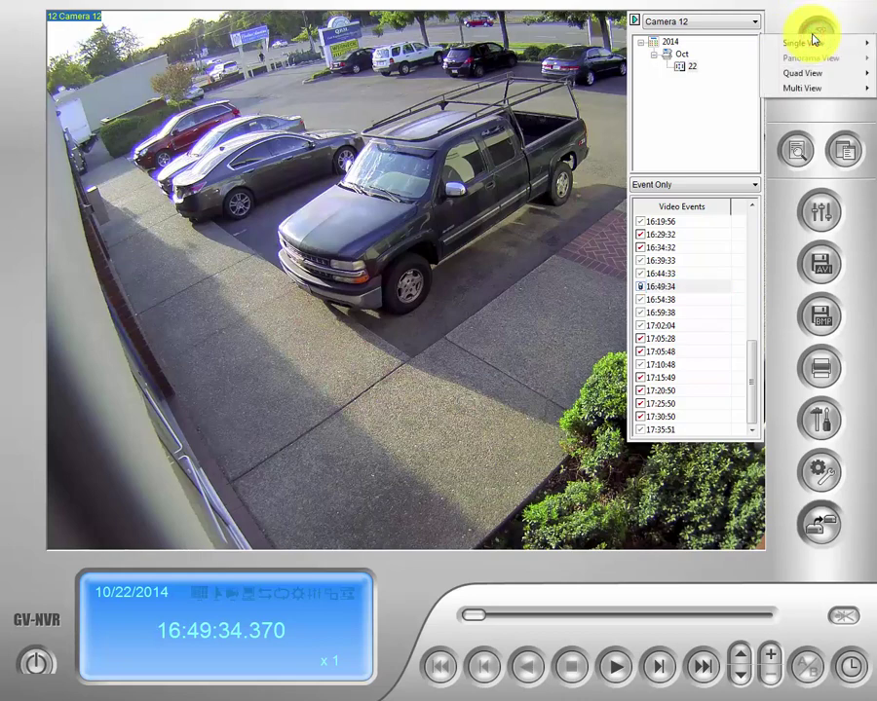
pyautogui.moveTo(814, 43)
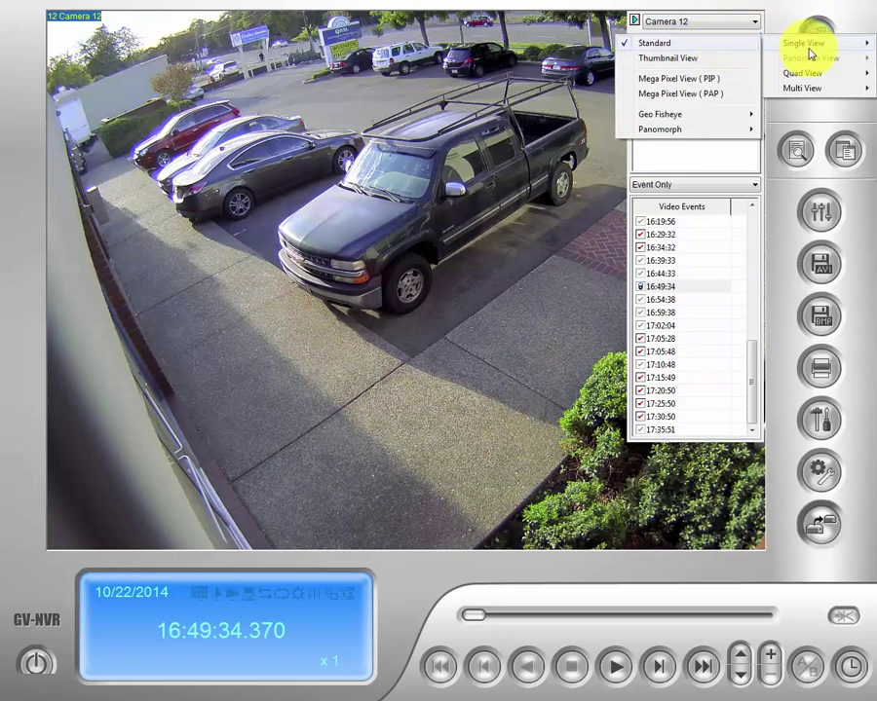
pyautogui.moveTo(801, 76)
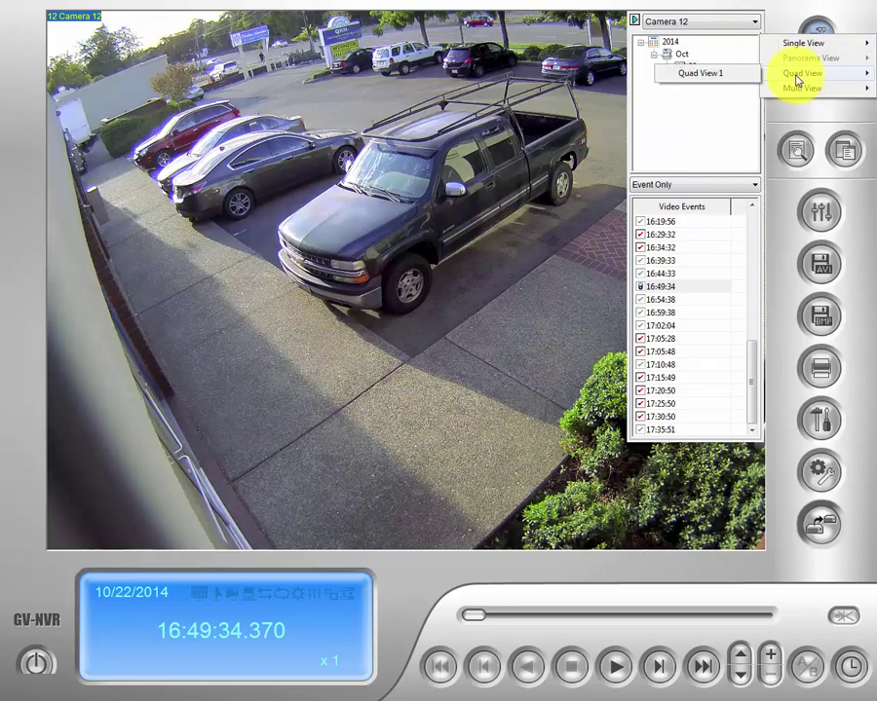
pyautogui.click(721, 75)
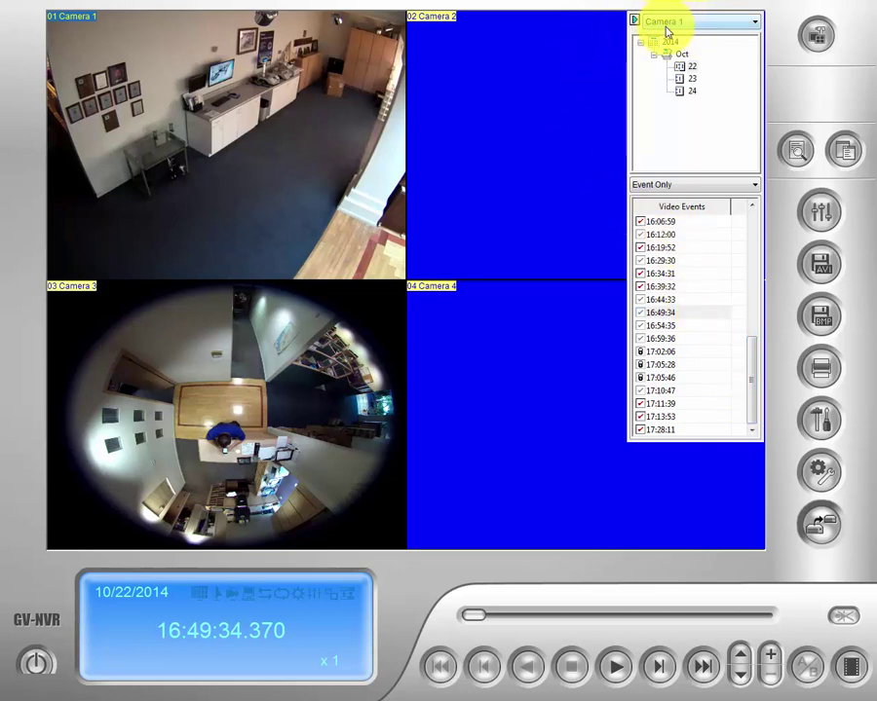
# Step: Check Camera 2's recorded event list and return to Camera 1's events
pyautogui.click(755, 21)
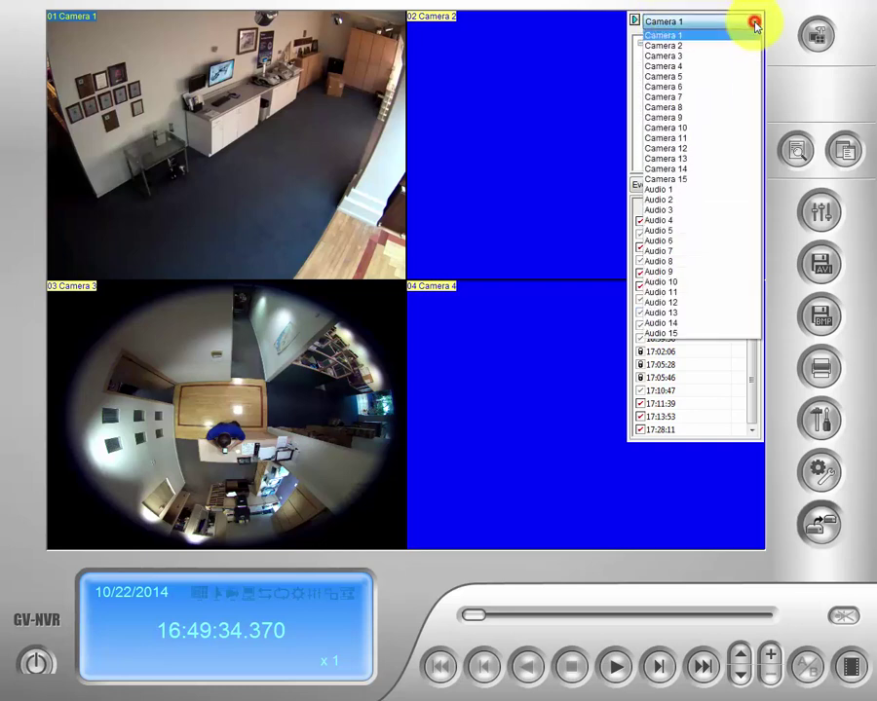
pyautogui.click(719, 46)
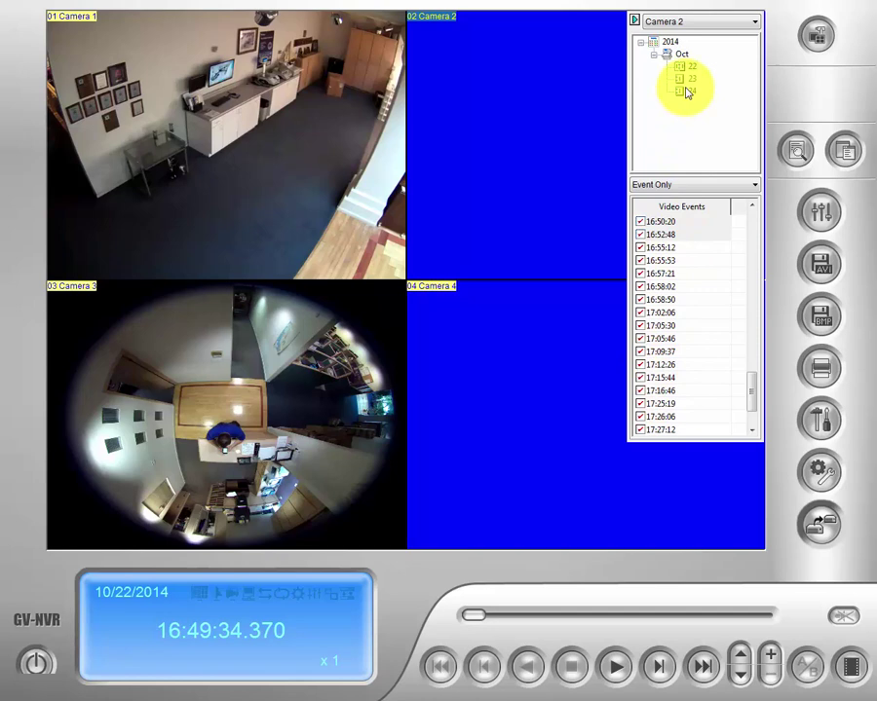
pyautogui.click(755, 21)
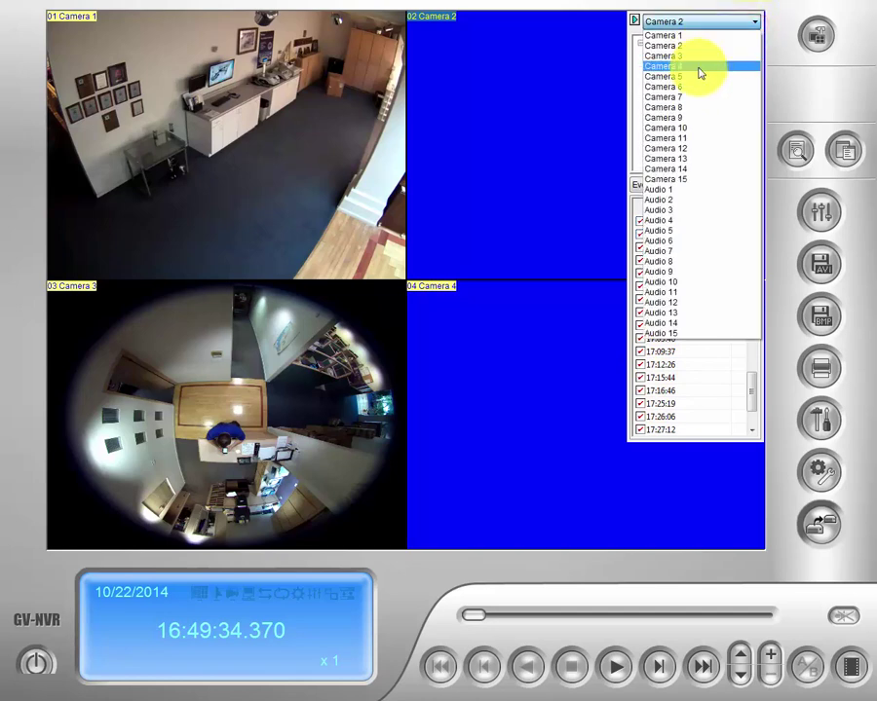
pyautogui.click(686, 36)
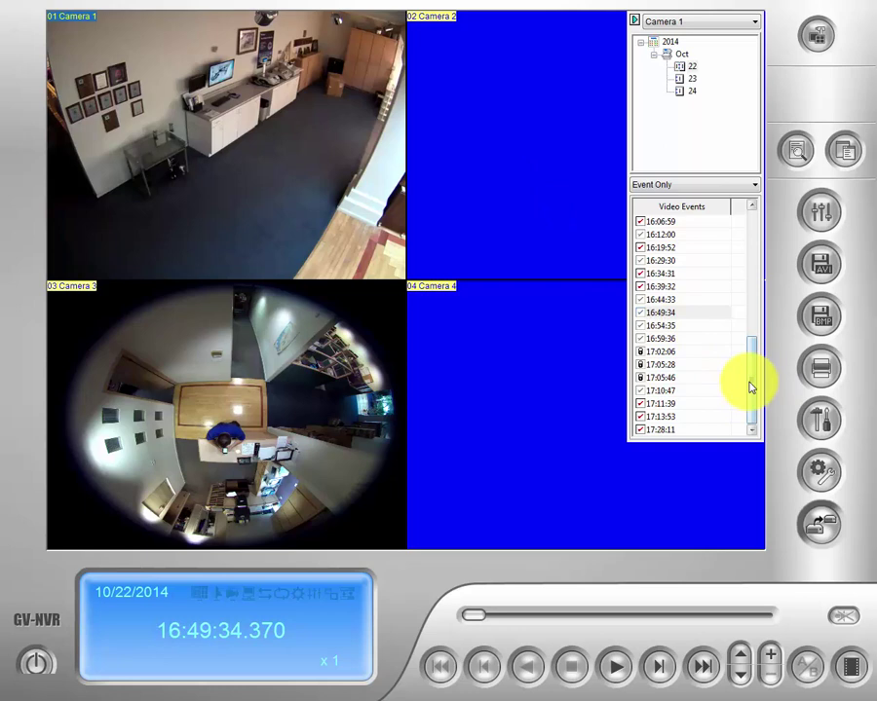
# Step: Play Camera 1's 16:19:52 event in the quad view, and stop the playback
pyautogui.moveTo(750, 382)
pyautogui.mouseDown()
pyautogui.moveTo(756, 275)
pyautogui.moveTo(745, 382)
pyautogui.moveTo(737, 385)
pyautogui.mouseUp()
pyautogui.click(656, 247)
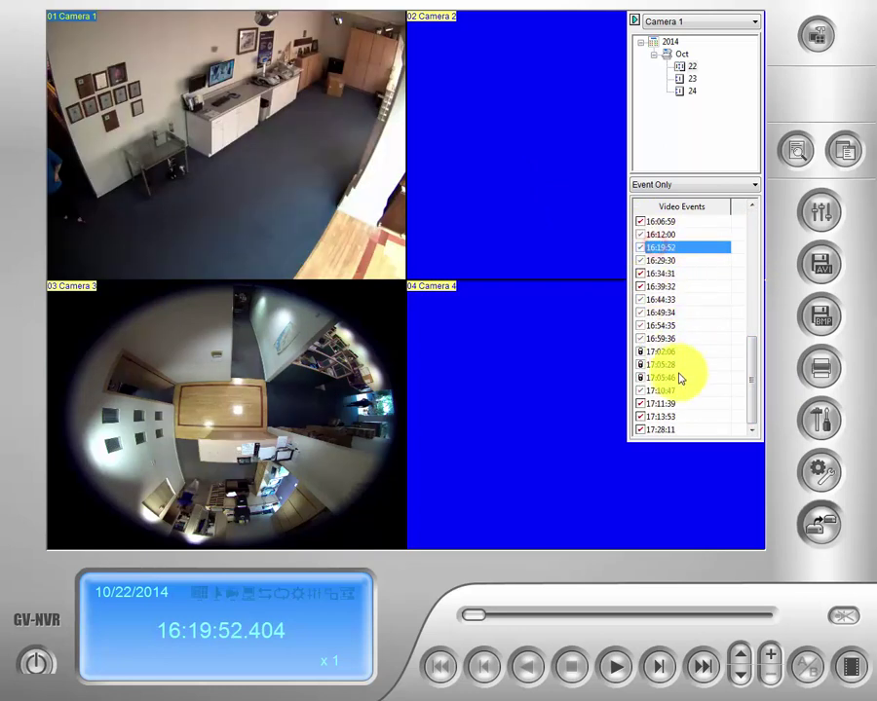
pyautogui.click(616, 668)
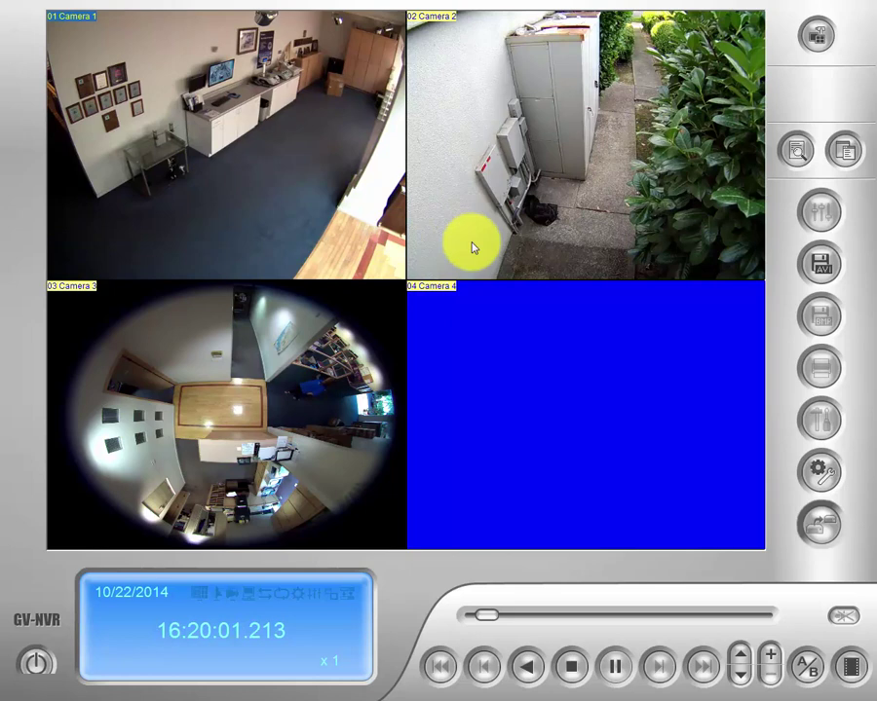
pyautogui.click(564, 668)
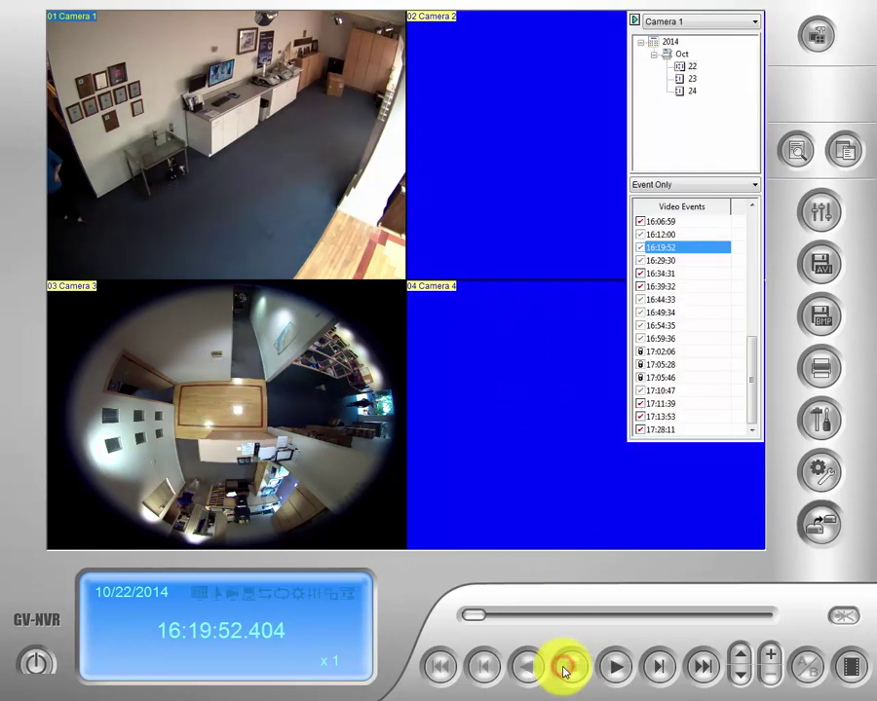
# Step: Change the view mode to the standard single view of Camera 1
pyautogui.click(818, 41)
pyautogui.moveTo(816, 49)
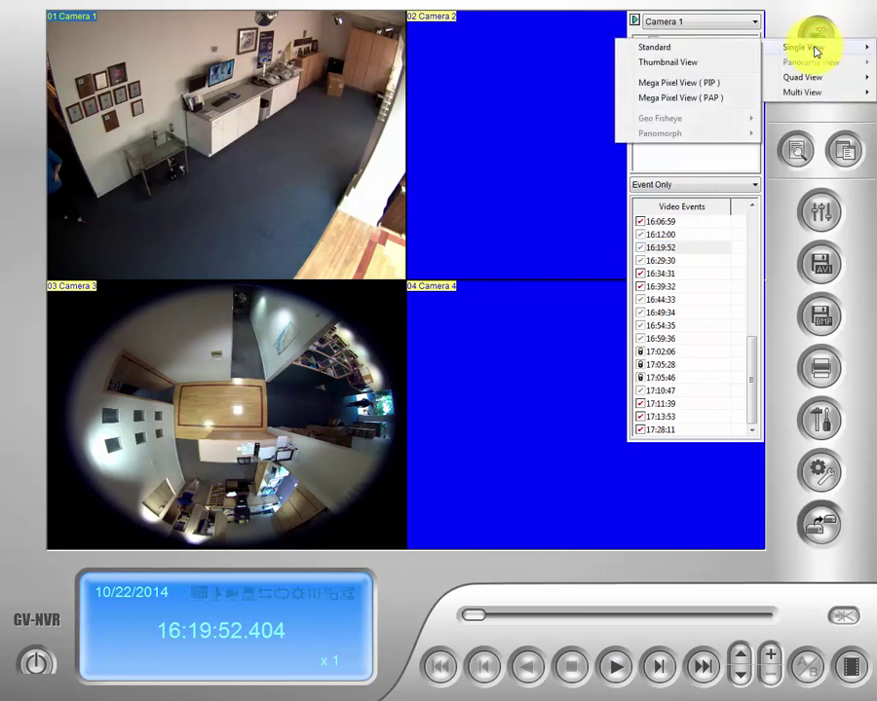
pyautogui.click(750, 49)
# Step: Switch the playback display to Multi View 1 to show all cameras together
pyautogui.click(815, 40)
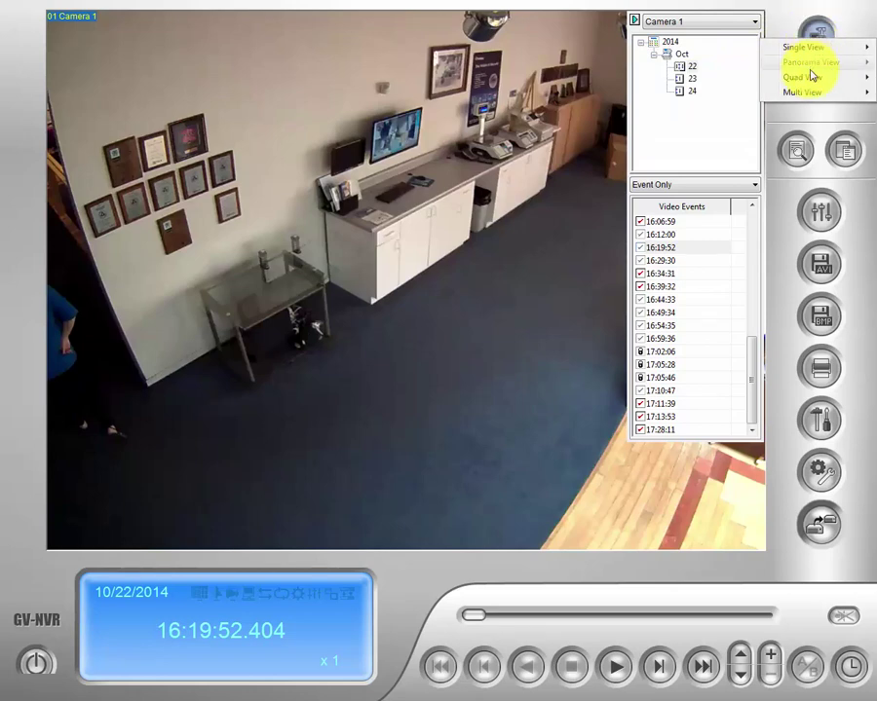
pyautogui.moveTo(810, 93)
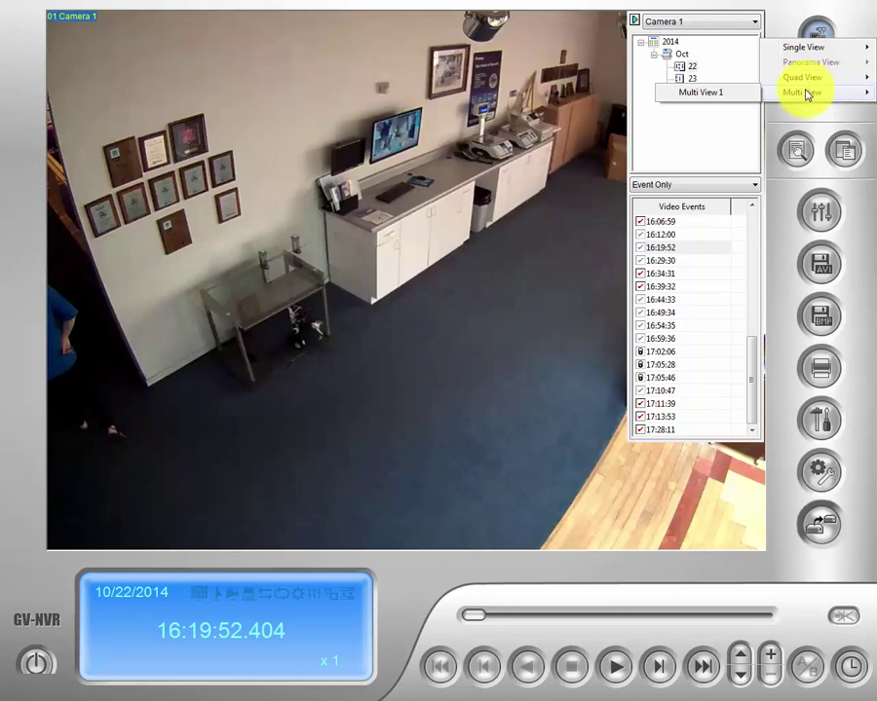
pyautogui.click(743, 98)
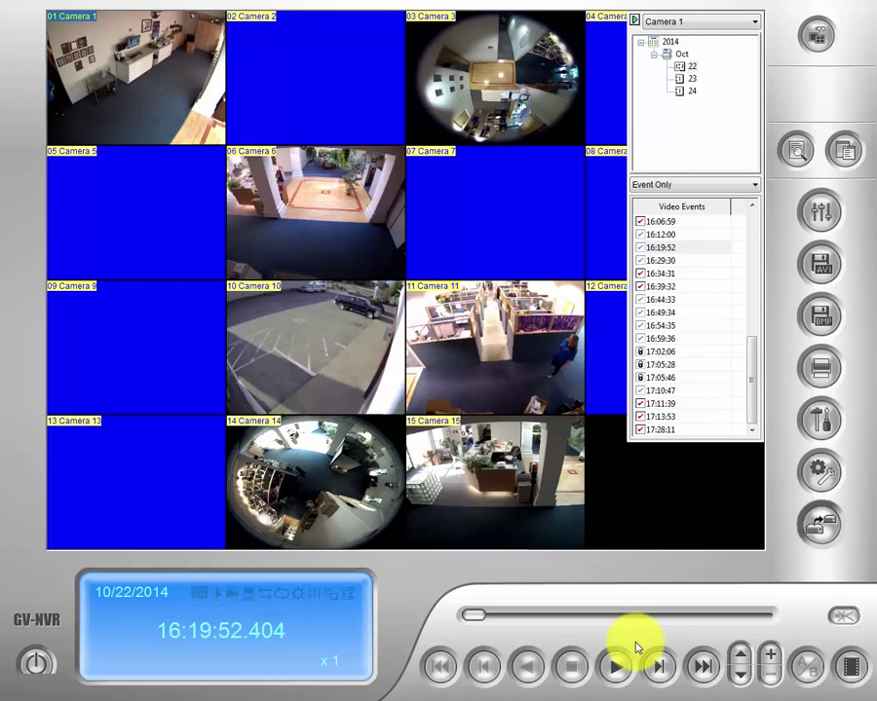
# Step: Play the 16:29:30 event across all cameras in the multi view, and pause it
pyautogui.click(663, 260)
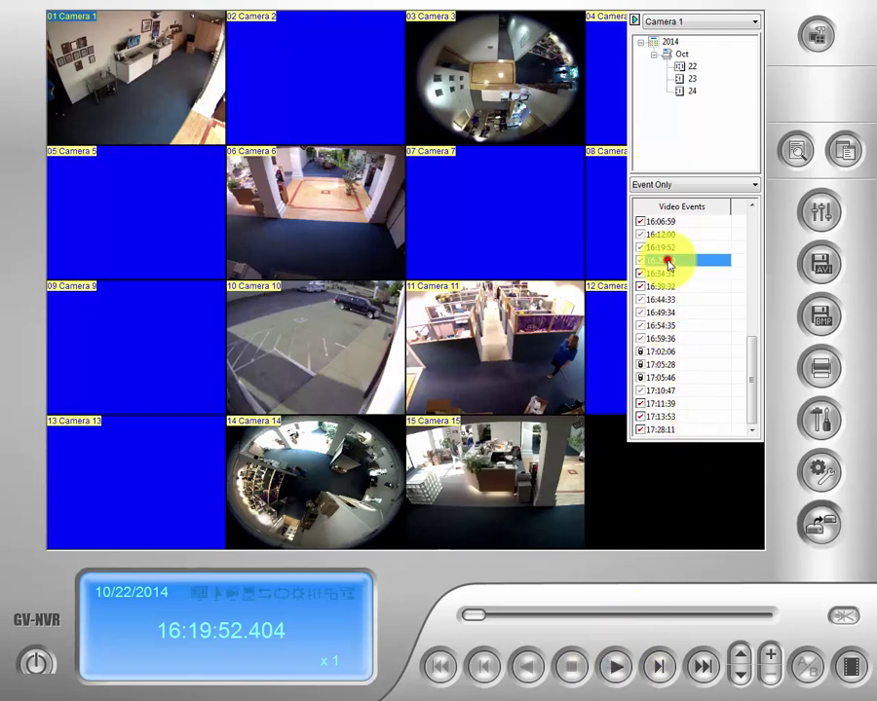
pyautogui.click(615, 669)
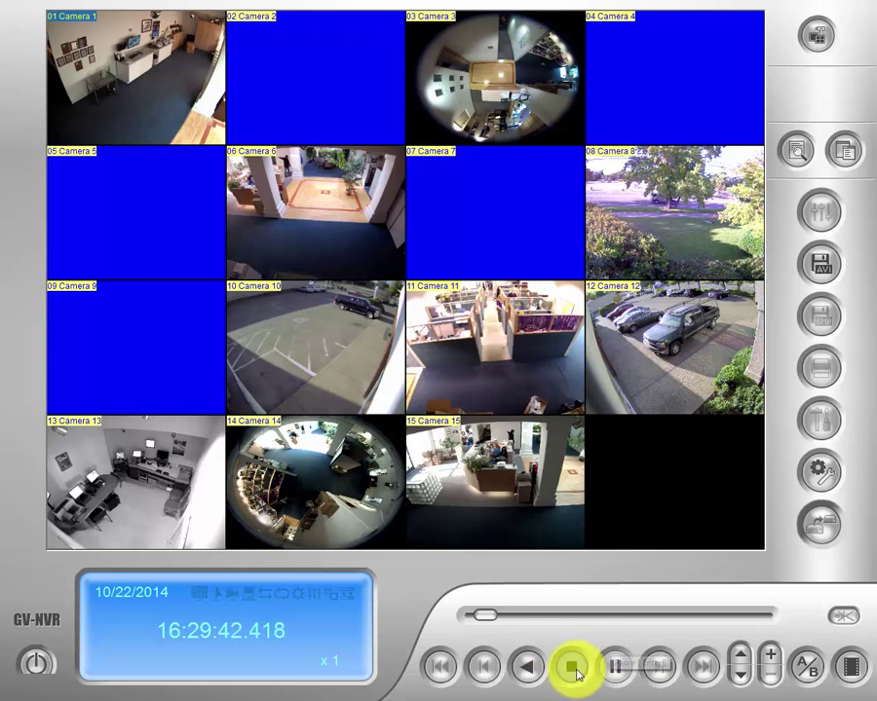
pyautogui.click(618, 669)
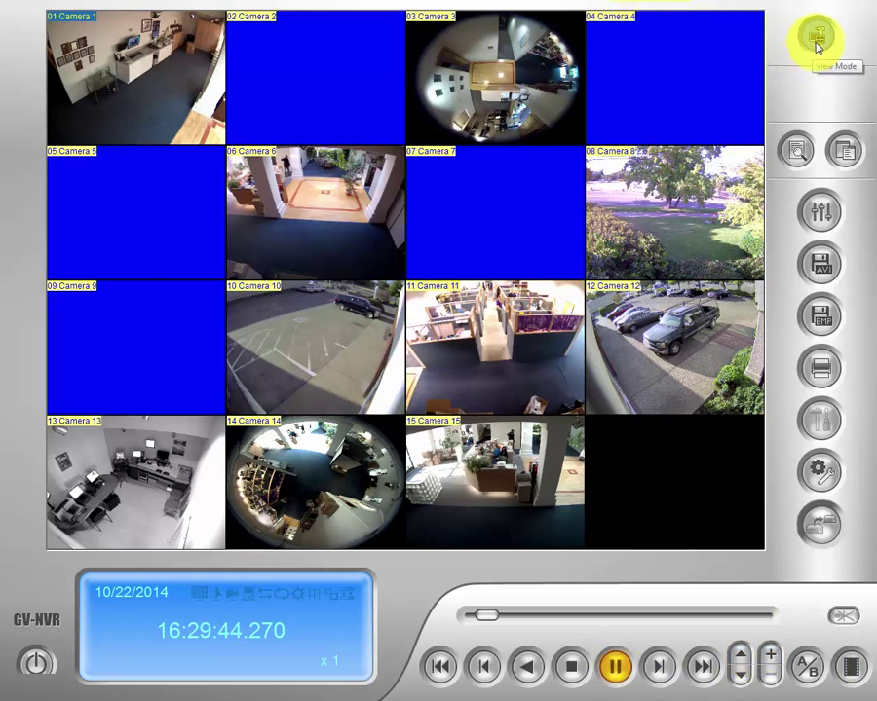
# Step: Return the paused multi-camera playback to the standard single view and stop it
pyautogui.click(817, 43)
pyautogui.moveTo(817, 52)
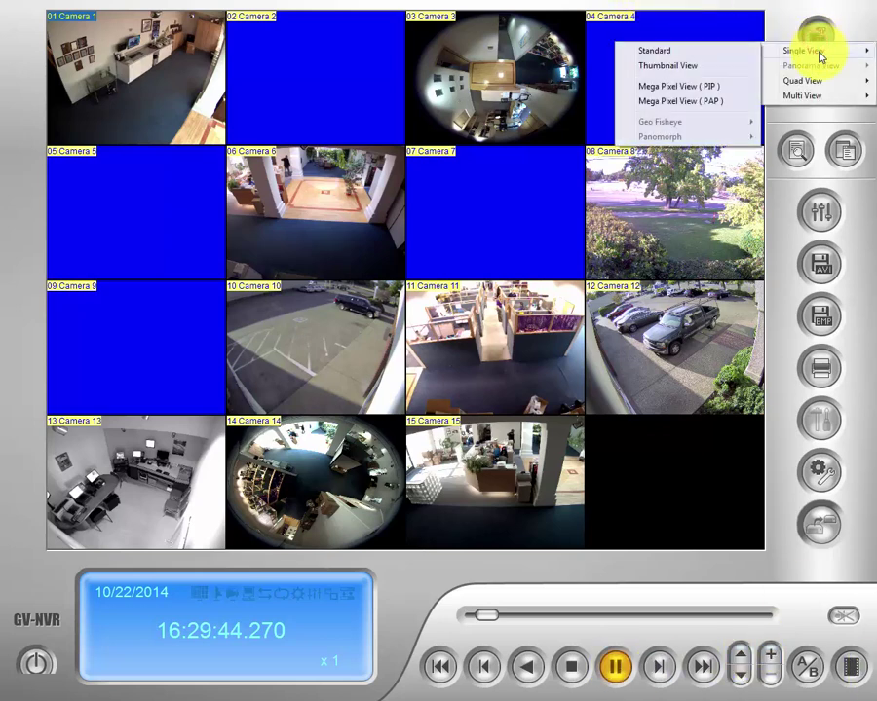
pyautogui.click(732, 51)
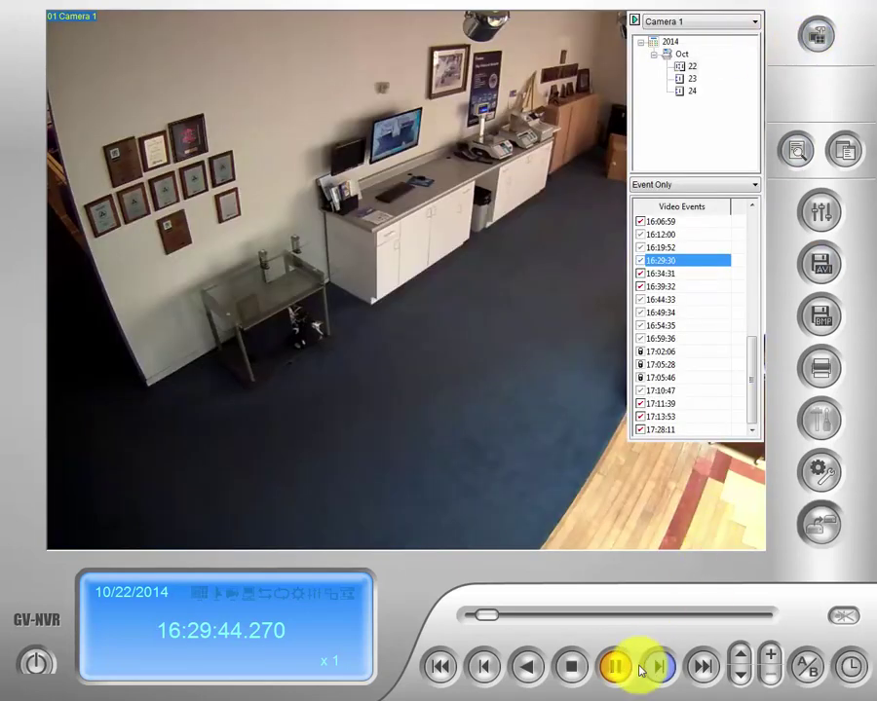
pyautogui.click(565, 676)
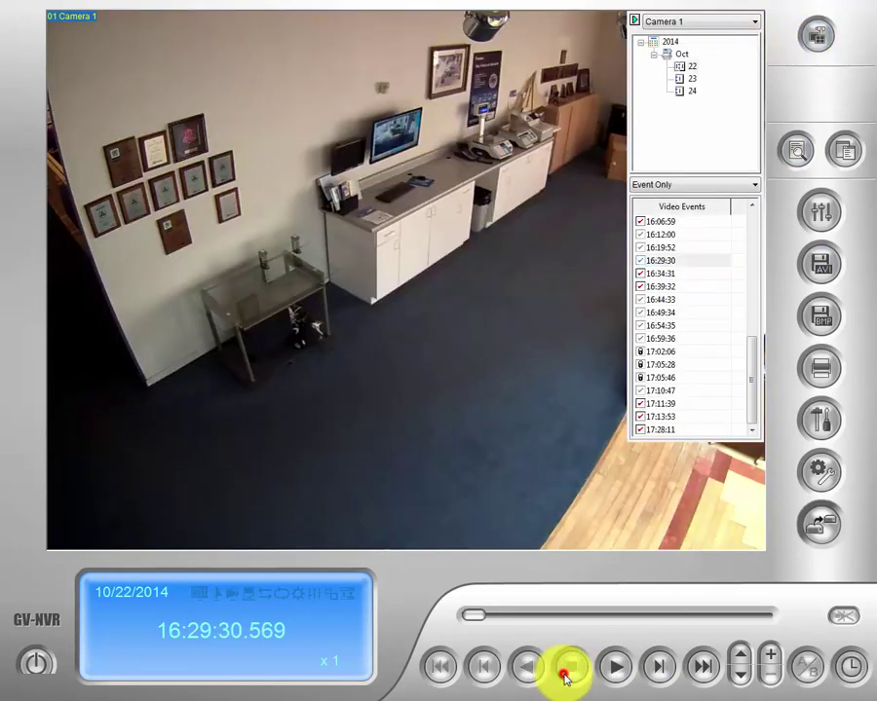
# Step: Add Cameras 4, 5, 6 and 7 to Quad View 2 in the system configuration and save it
pyautogui.click(819, 431)
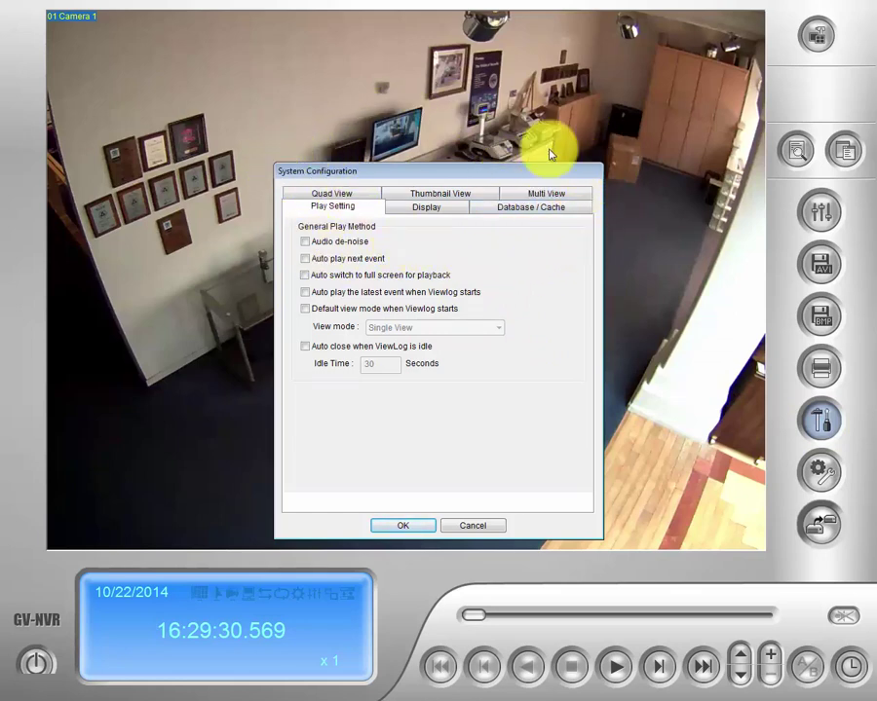
pyautogui.click(336, 195)
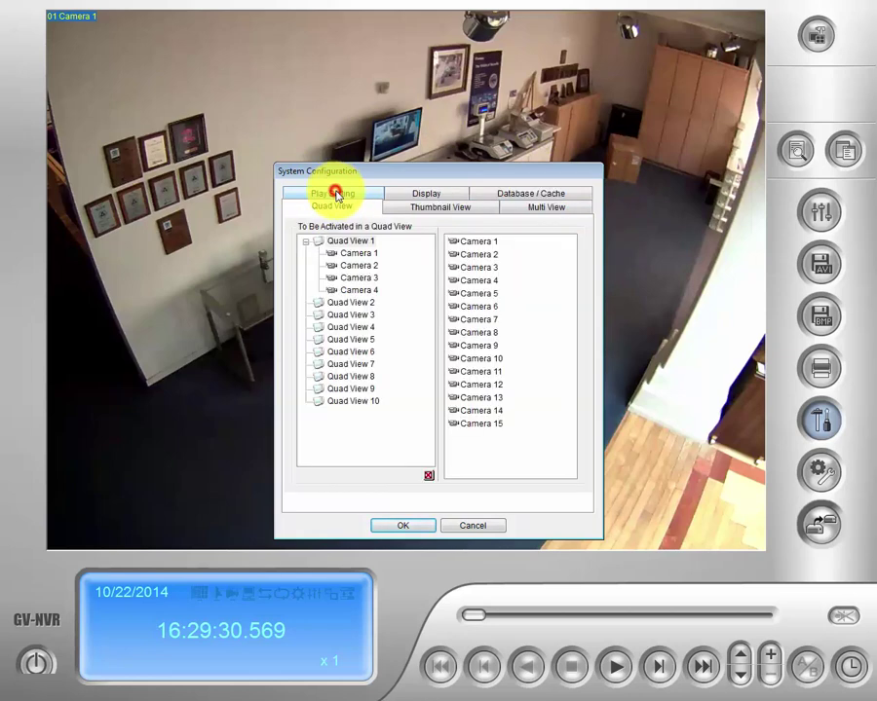
pyautogui.click(318, 305)
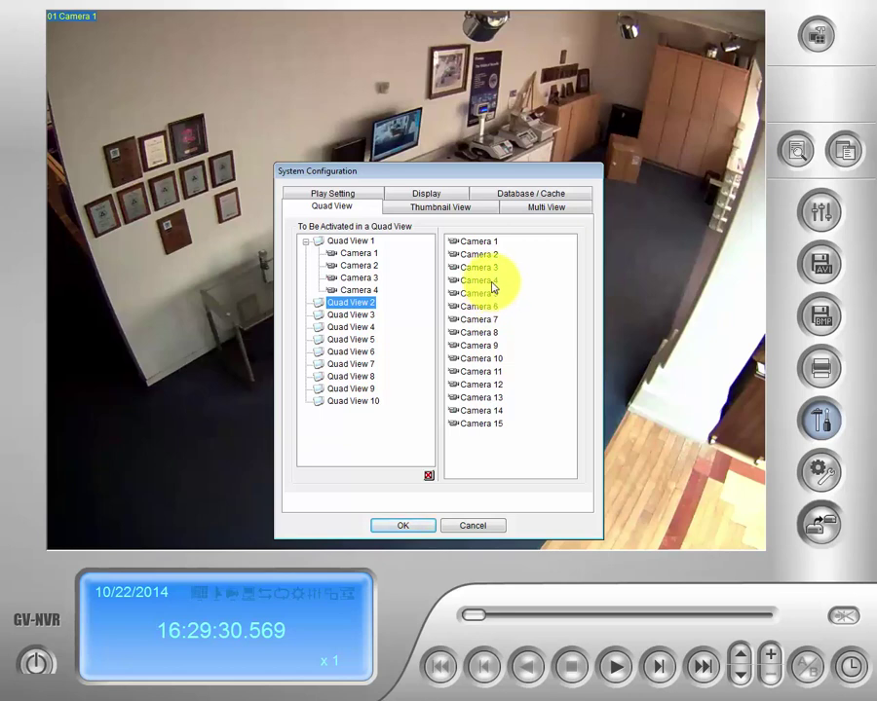
pyautogui.moveTo(492, 282); pyautogui.dragTo(397, 306)
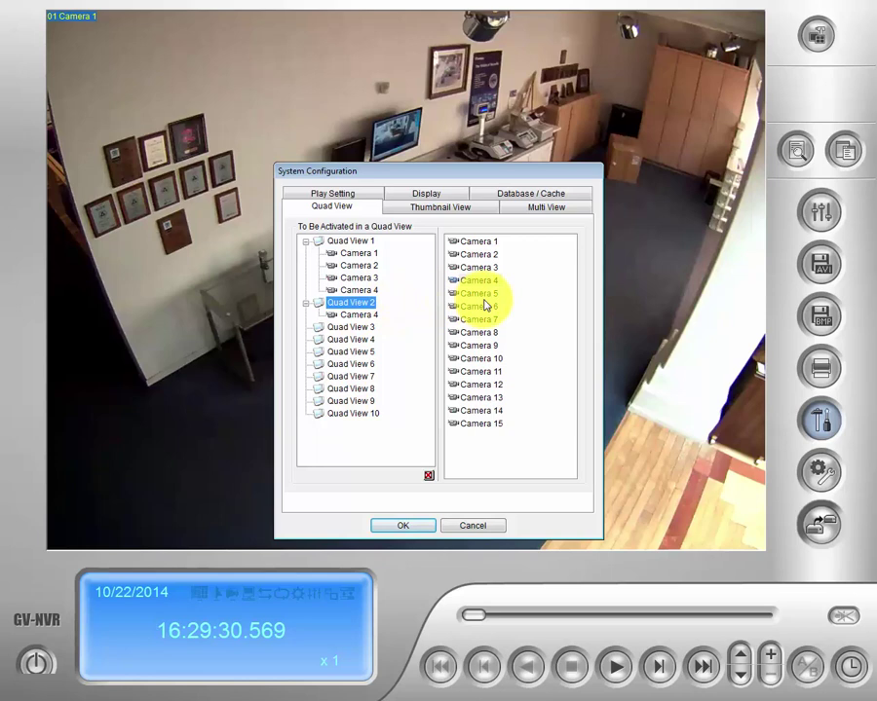
pyautogui.moveTo(493, 300); pyautogui.dragTo(395, 305)
pyautogui.moveTo(480, 308); pyautogui.dragTo(386, 303)
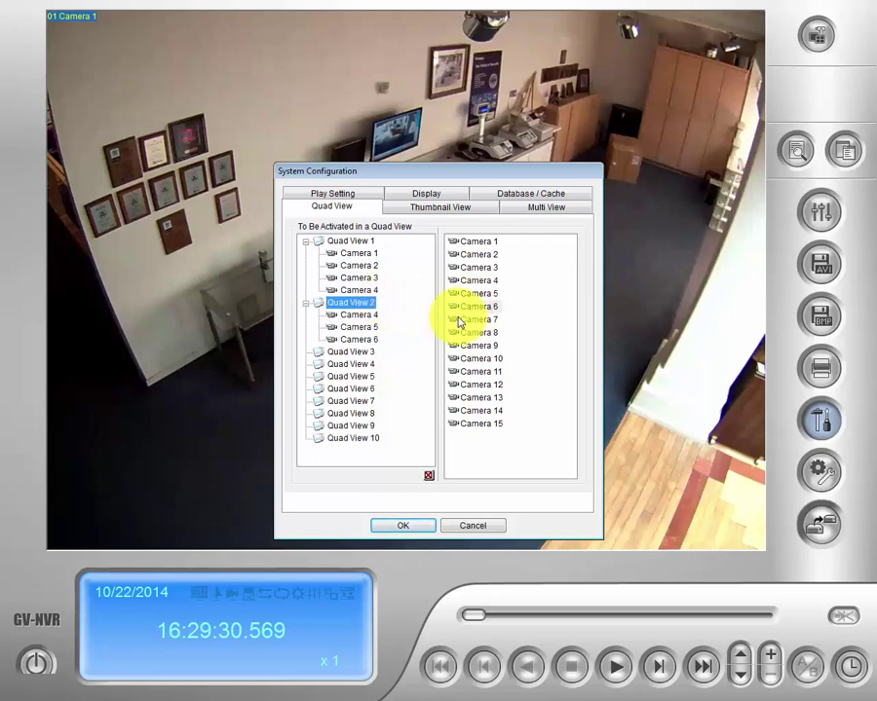
pyautogui.moveTo(478, 323); pyautogui.dragTo(390, 304)
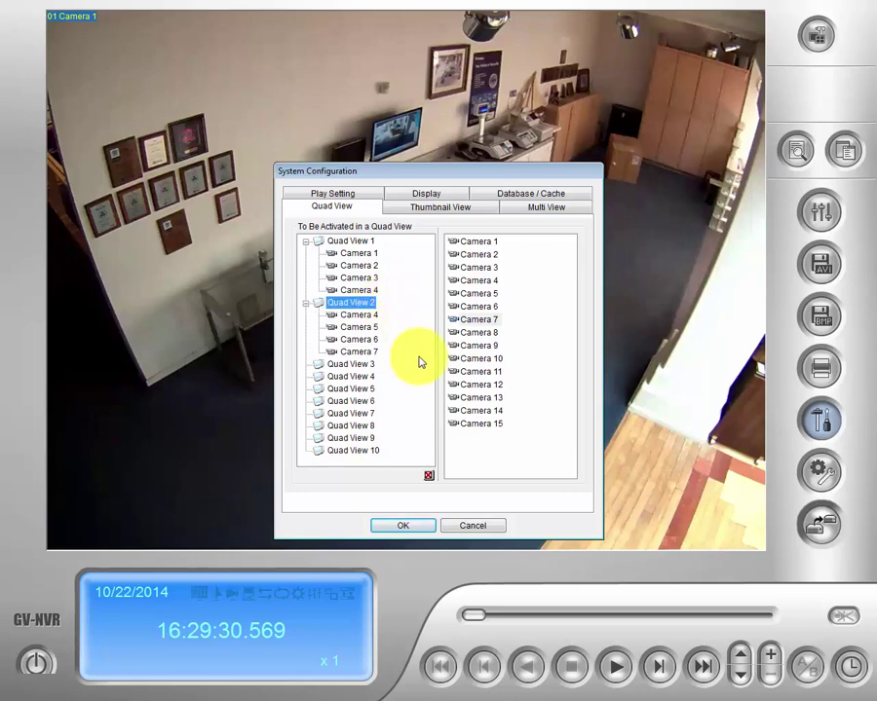
pyautogui.click(409, 529)
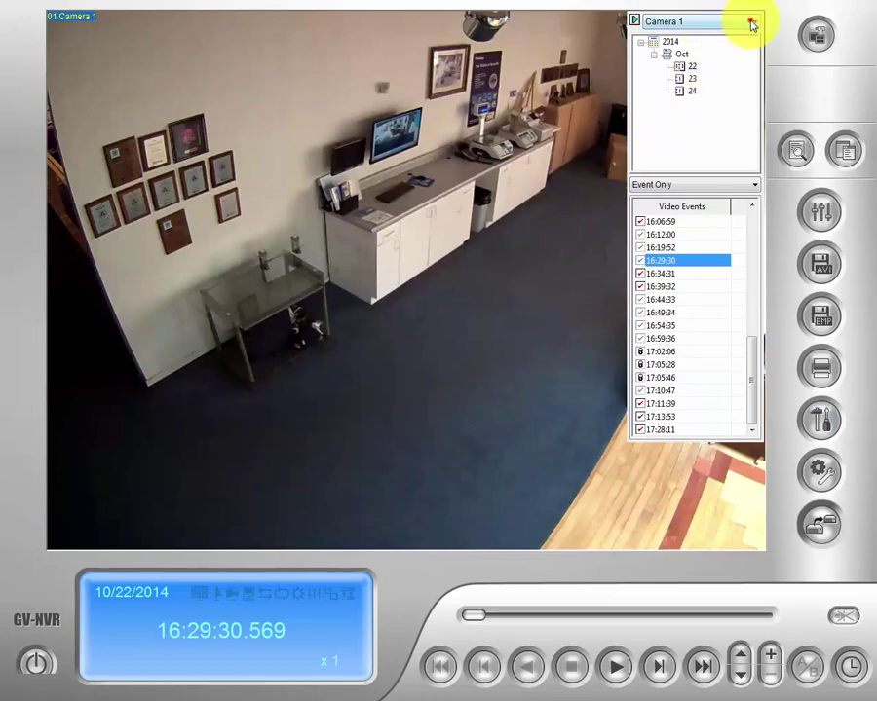
# Step: Show Camera 12 in the single view and select its 16:49:34 event
pyautogui.click(751, 21)
pyautogui.click(720, 144)
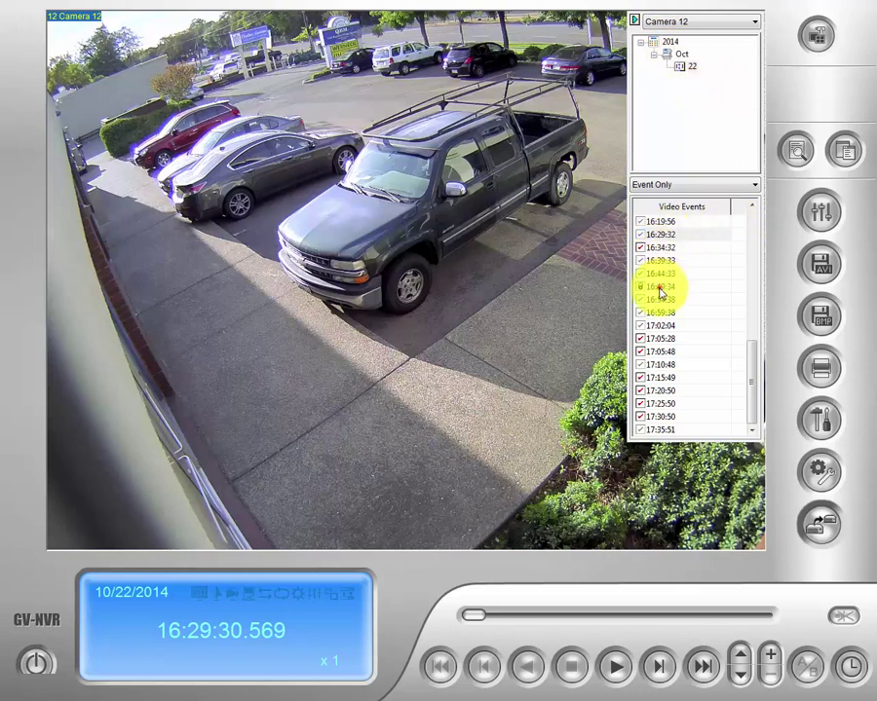
pyautogui.click(660, 287)
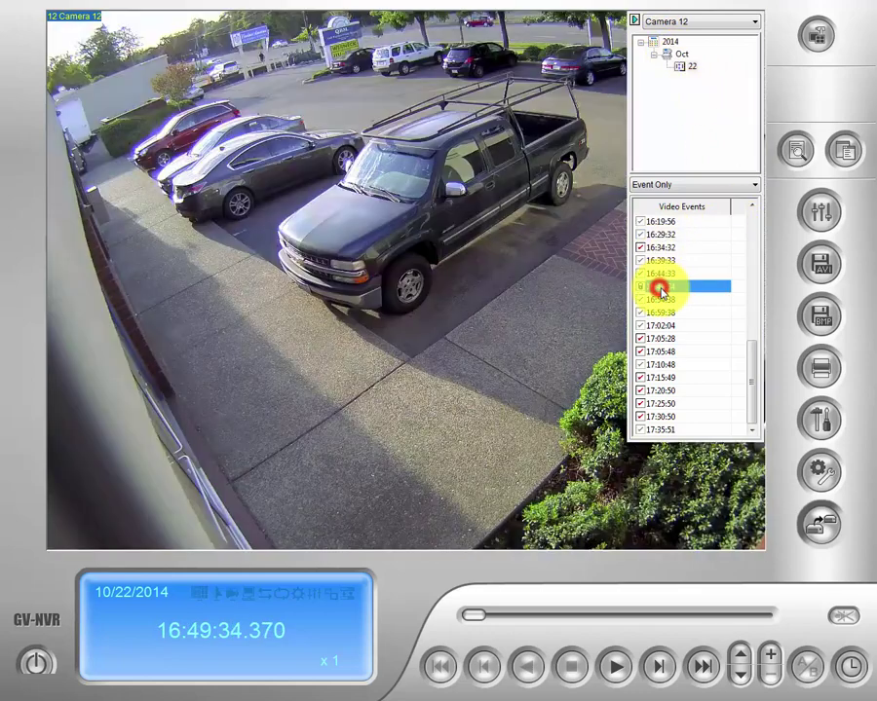
# Step: Switch the playback display to Quad View 2
pyautogui.click(820, 41)
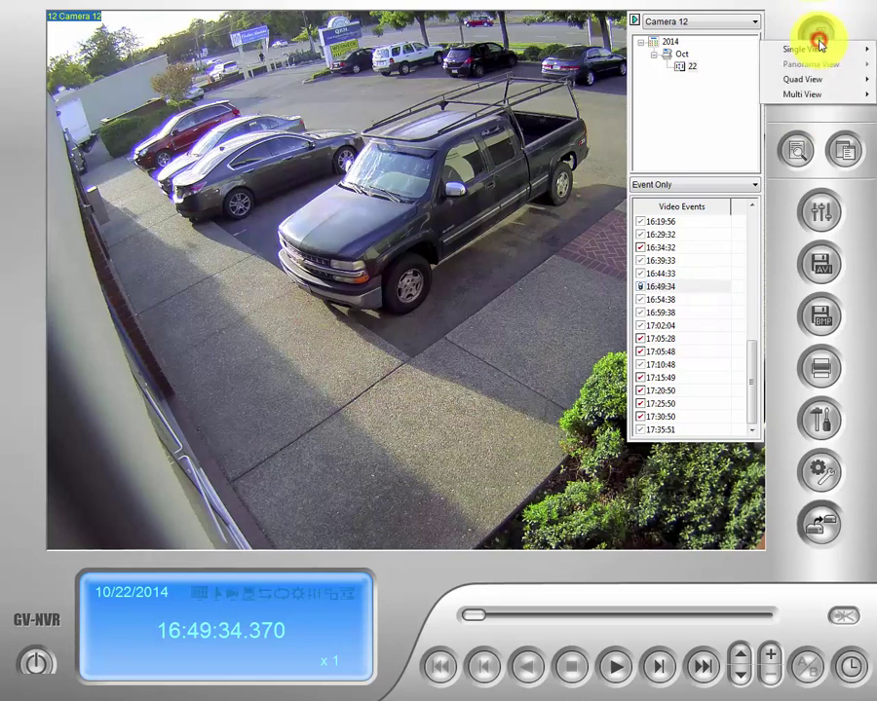
pyautogui.moveTo(815, 81)
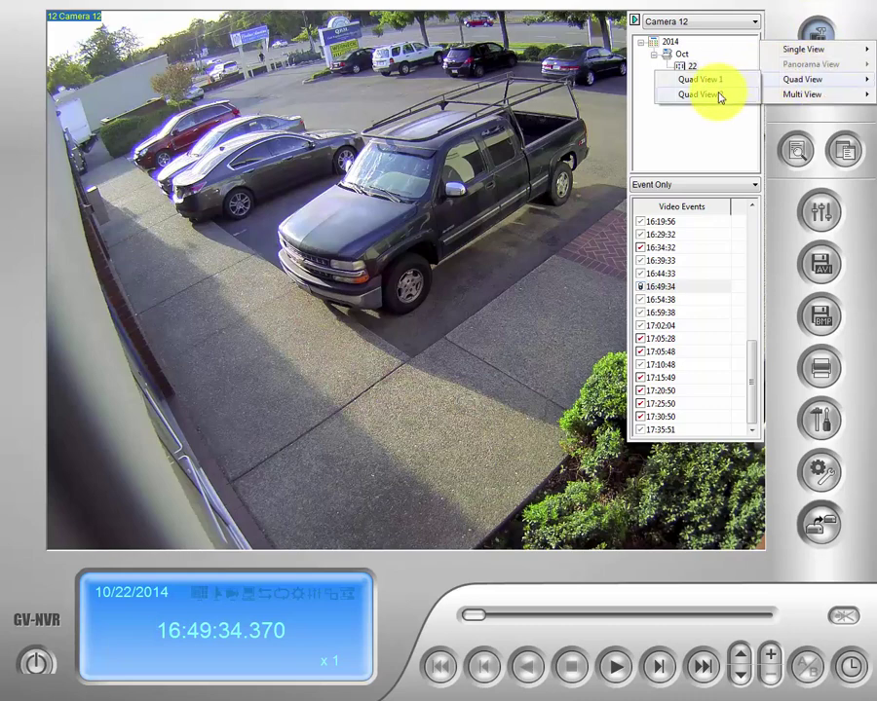
pyautogui.click(719, 95)
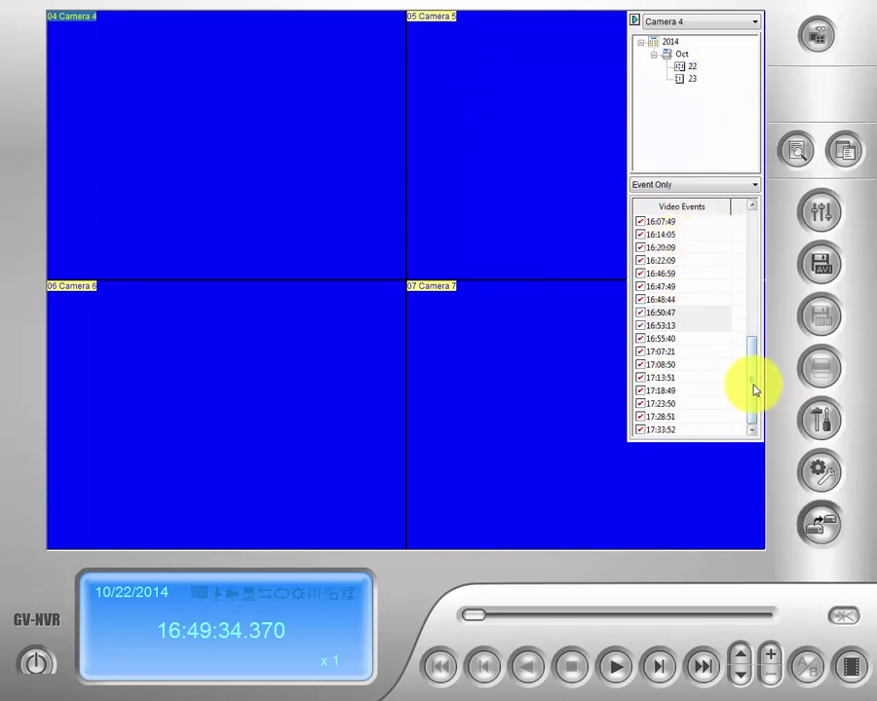
# Step: Play Camera 4's 16:14:05 event across the cameras in the quad view, and pause it
pyautogui.moveTo(751, 387); pyautogui.dragTo(672, 358)
pyautogui.click(652, 338)
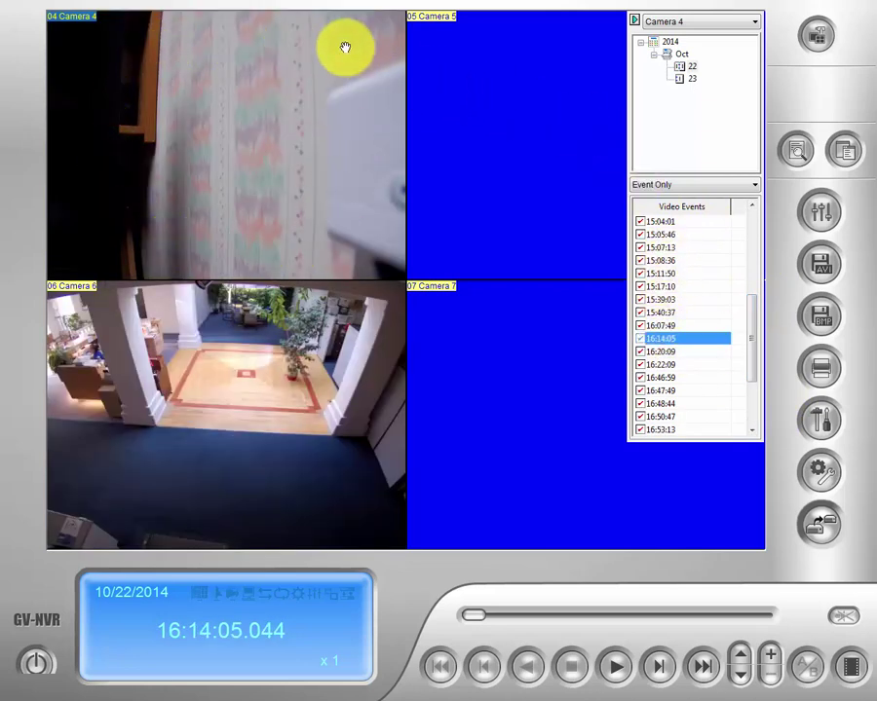
pyautogui.click(612, 665)
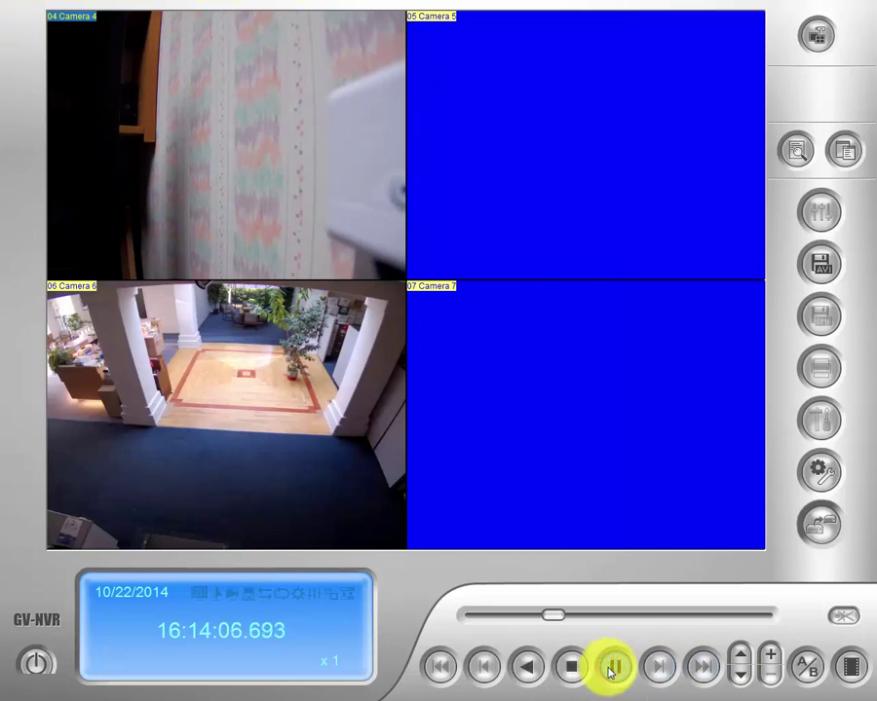
pyautogui.click(611, 668)
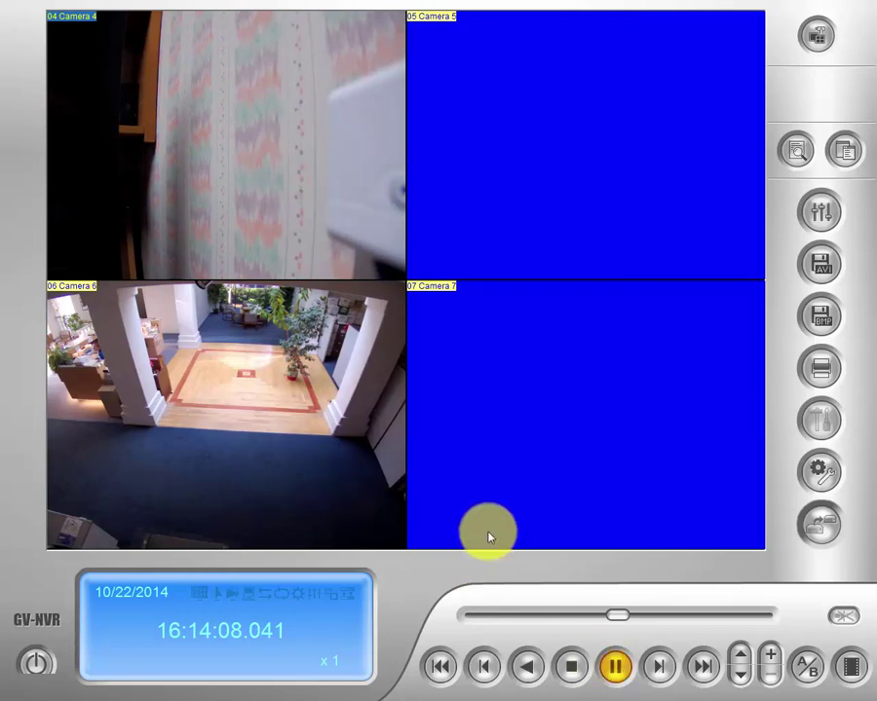
# Step: Enlarge Camera 6 from the paused quad view to a single view, resume its playback briefly and stop it
pyautogui.doubleClick(241, 390)
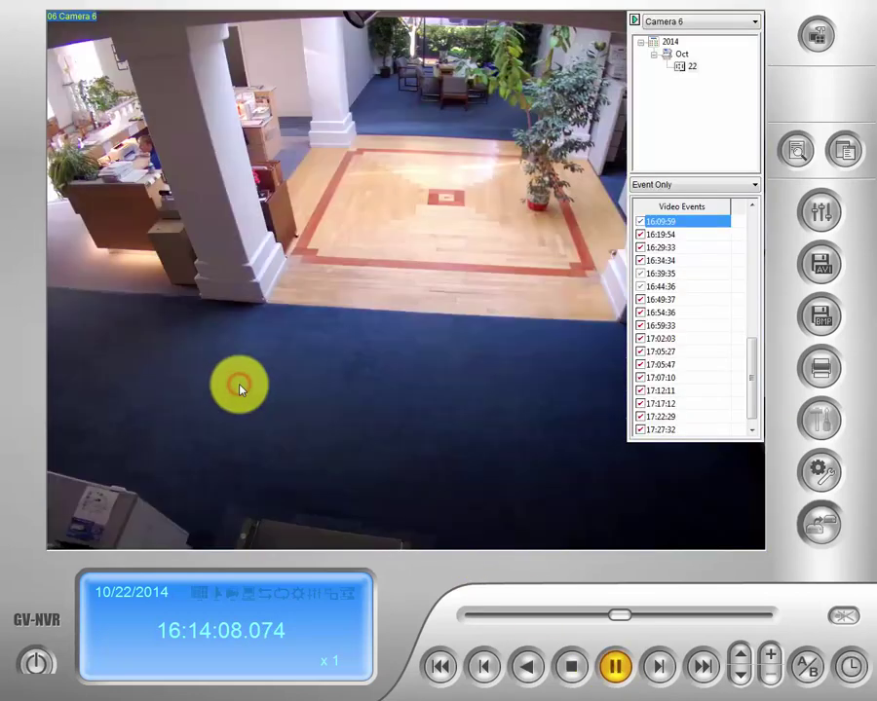
pyautogui.click(615, 668)
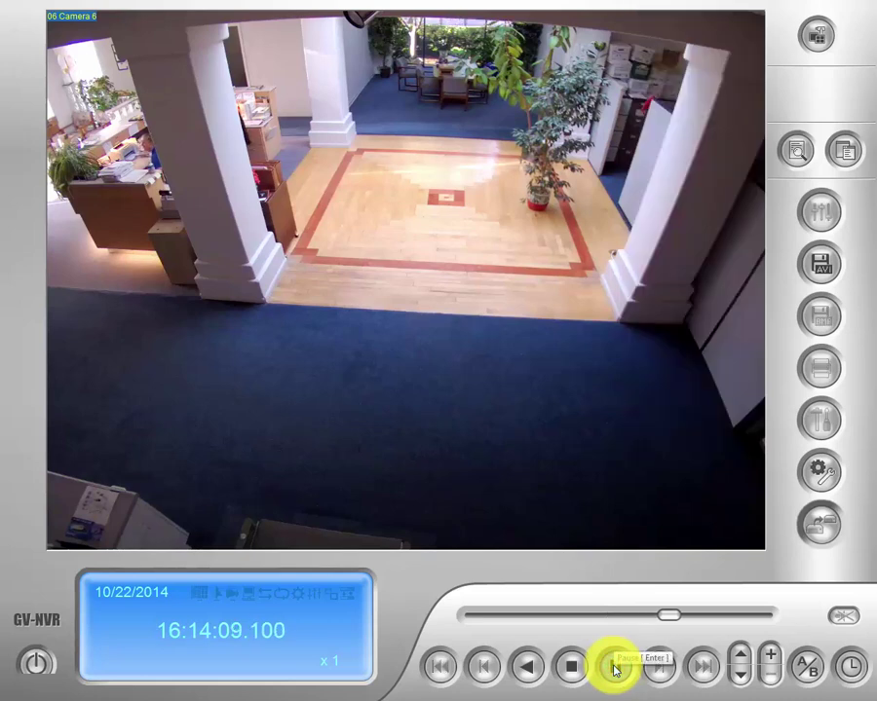
pyautogui.click(615, 667)
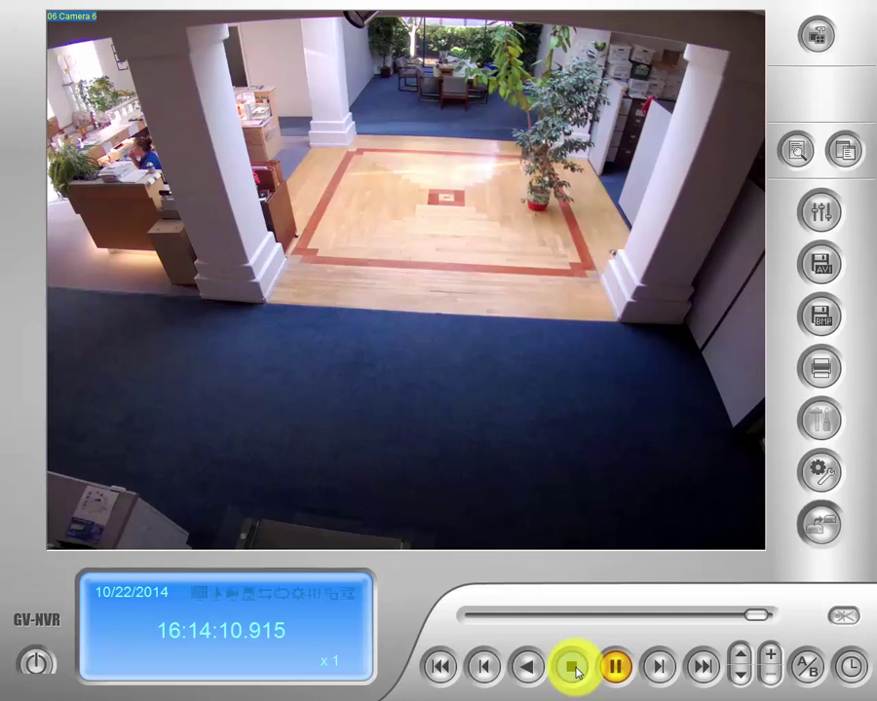
pyautogui.click(573, 669)
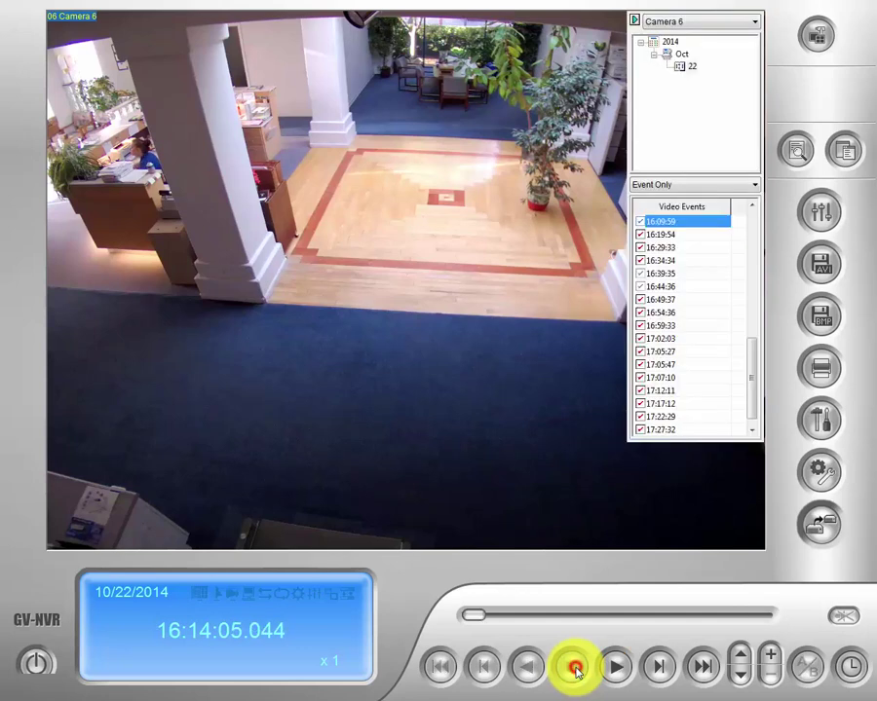
# Step: Set the view mode to the standard single view for Camera 6
pyautogui.click(820, 49)
pyautogui.moveTo(782, 55)
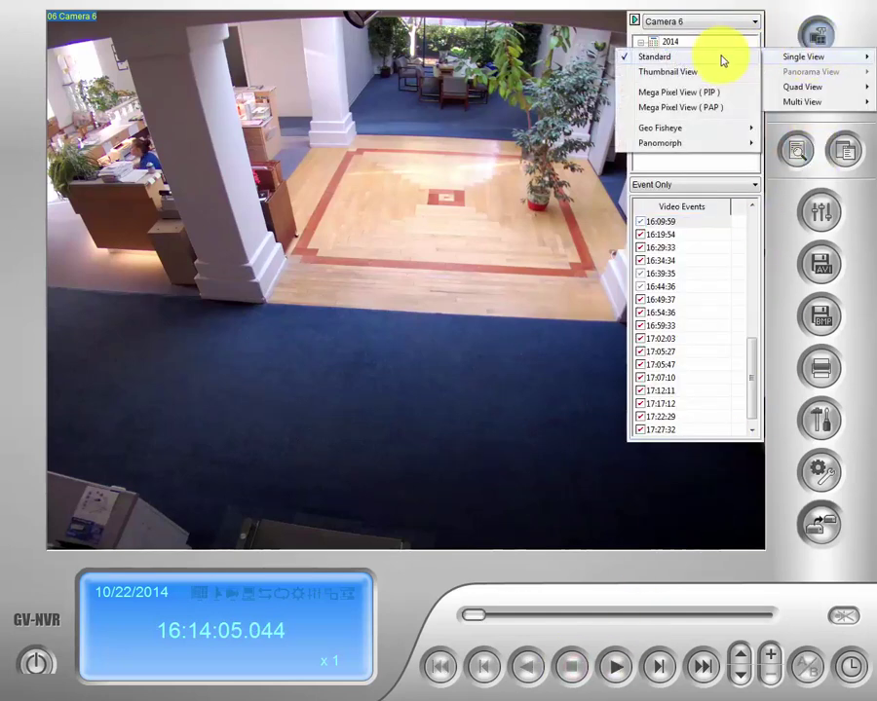
pyautogui.click(688, 60)
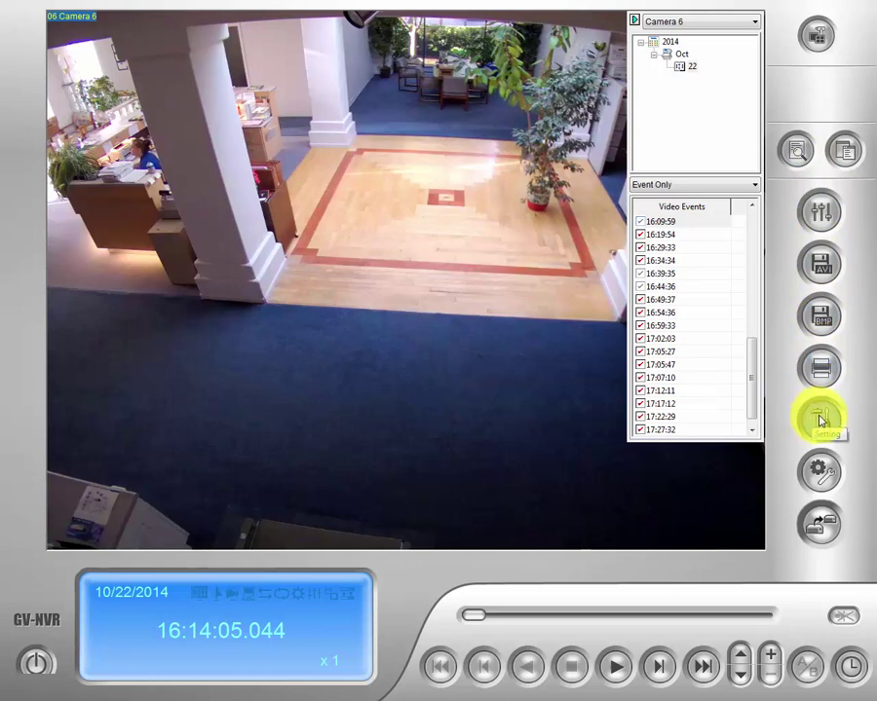
# Step: Add Cameras 2, 4, 8, 10, 9, 13 and 14 to Multi View 2 in the system configuration and save it
pyautogui.click(821, 419)
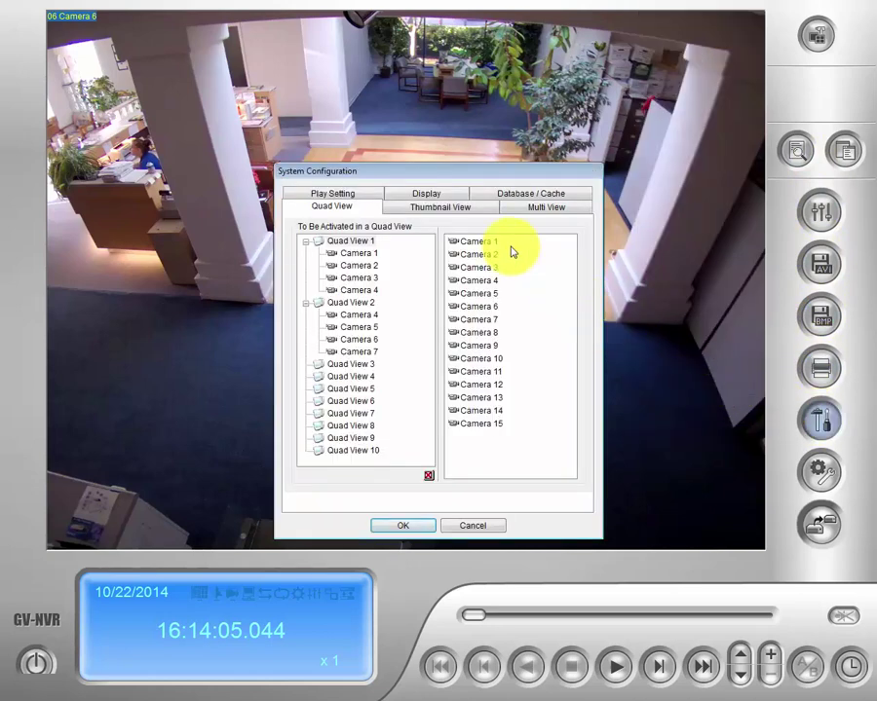
pyautogui.click(561, 215)
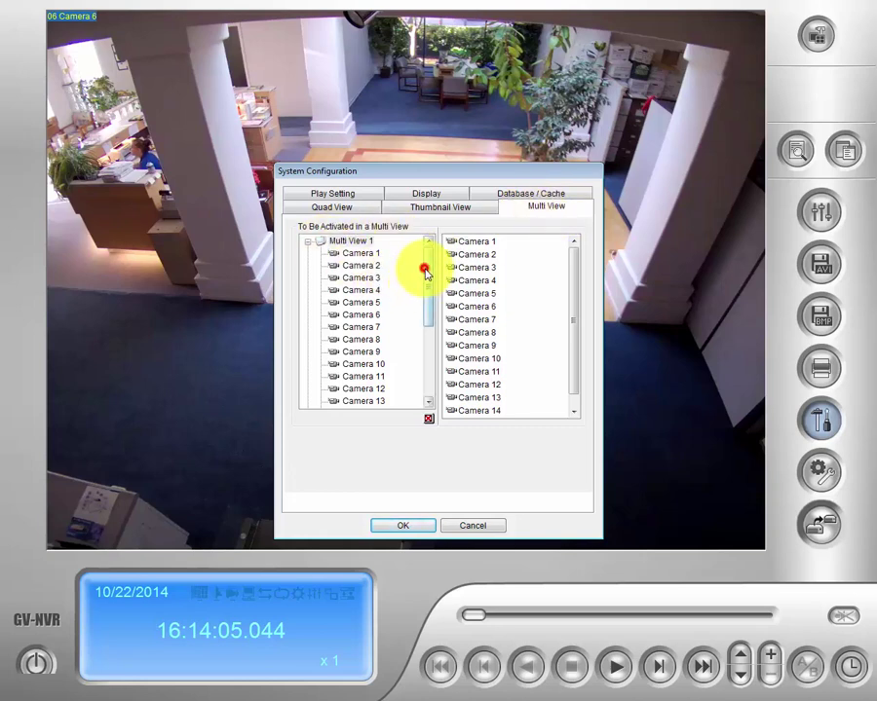
pyautogui.moveTo(425, 272); pyautogui.dragTo(419, 347)
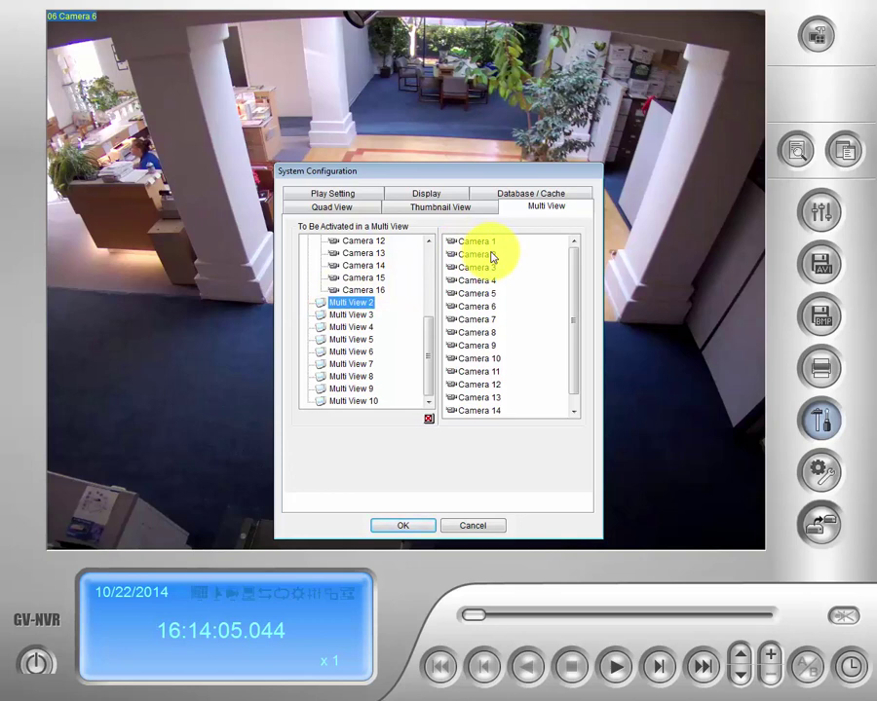
pyautogui.moveTo(487, 255); pyautogui.dragTo(403, 305)
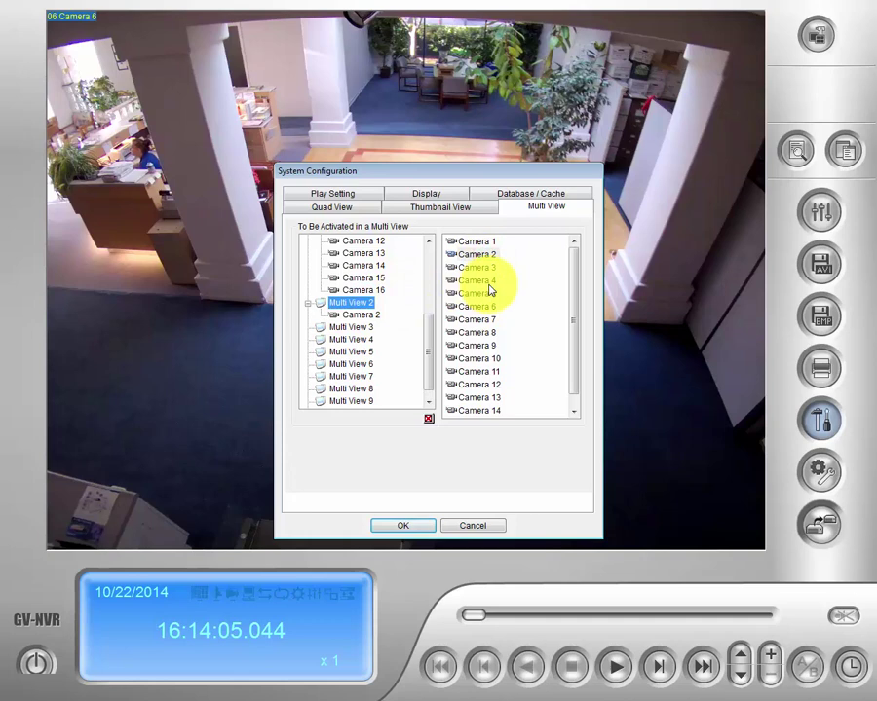
pyautogui.moveTo(486, 283); pyautogui.dragTo(388, 315)
pyautogui.moveTo(464, 281); pyautogui.dragTo(398, 300)
pyautogui.moveTo(480, 338); pyautogui.dragTo(370, 304)
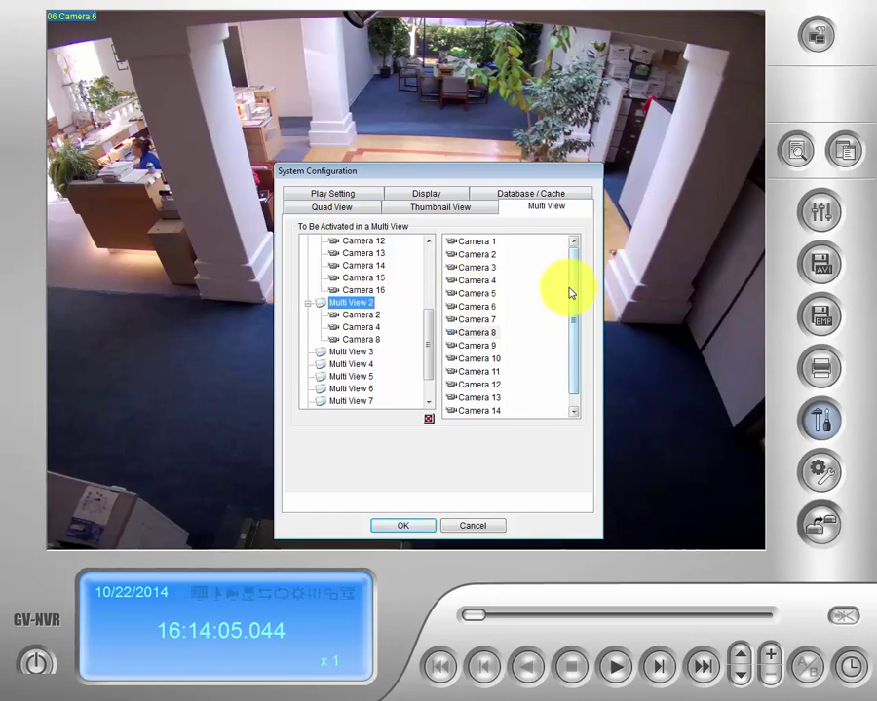
pyautogui.moveTo(572, 290); pyautogui.dragTo(571, 308)
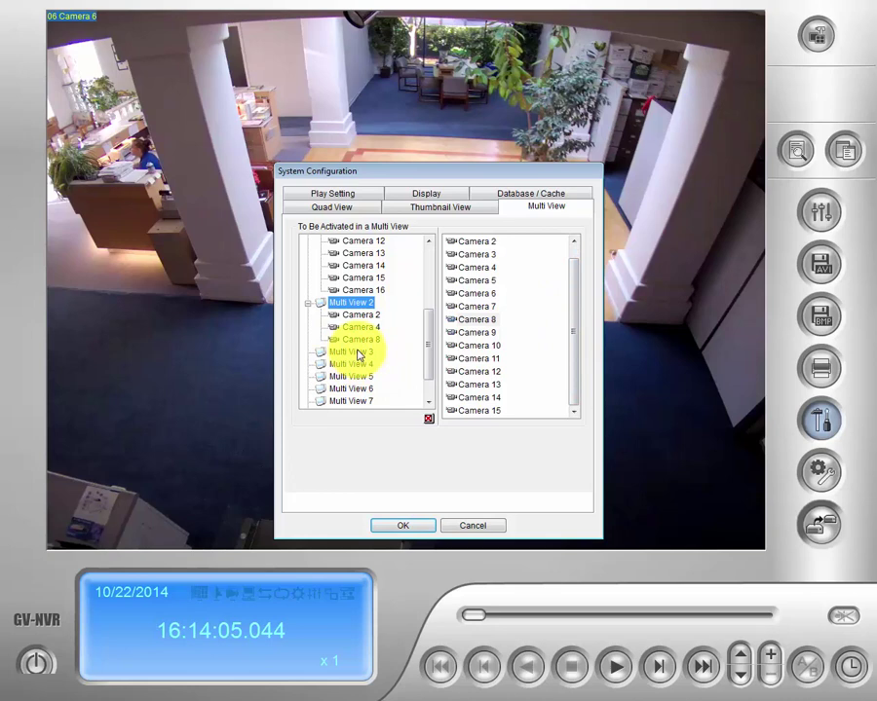
pyautogui.moveTo(473, 345); pyautogui.dragTo(380, 308)
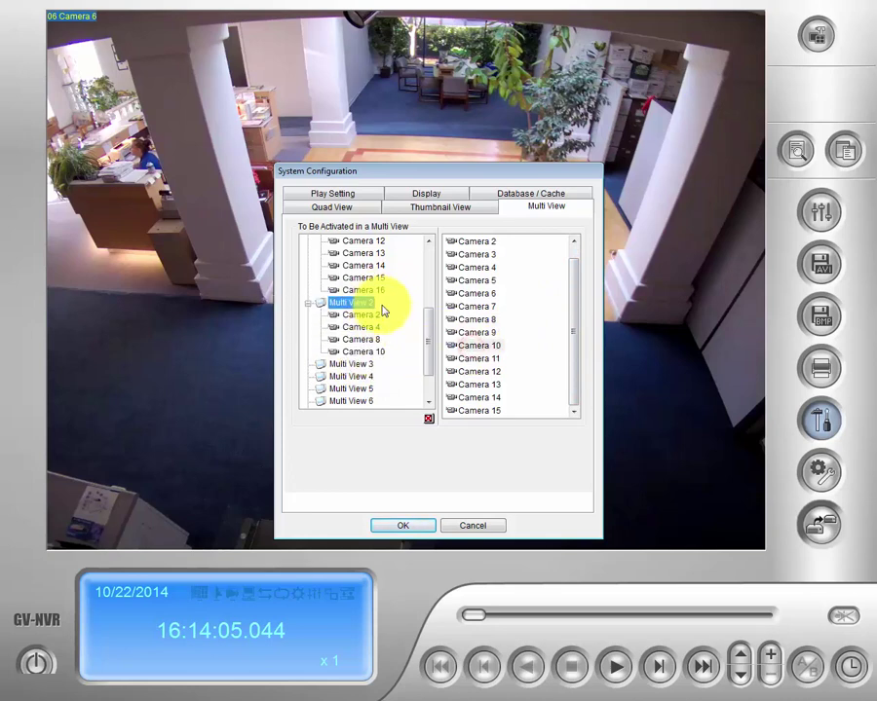
pyautogui.moveTo(465, 331); pyautogui.dragTo(366, 304)
pyautogui.moveTo(477, 385); pyautogui.dragTo(368, 306)
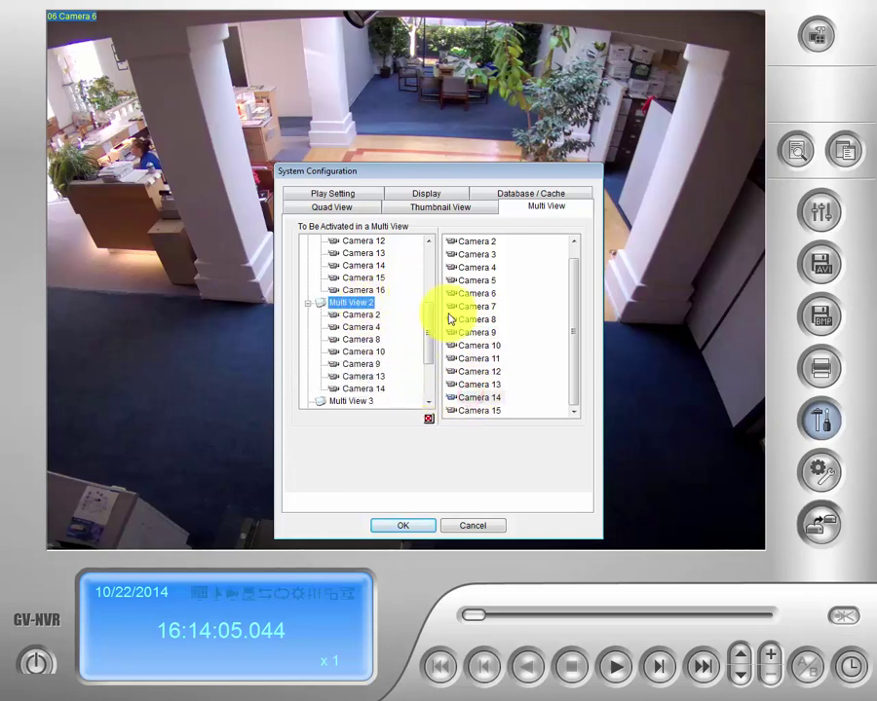
pyautogui.click(405, 526)
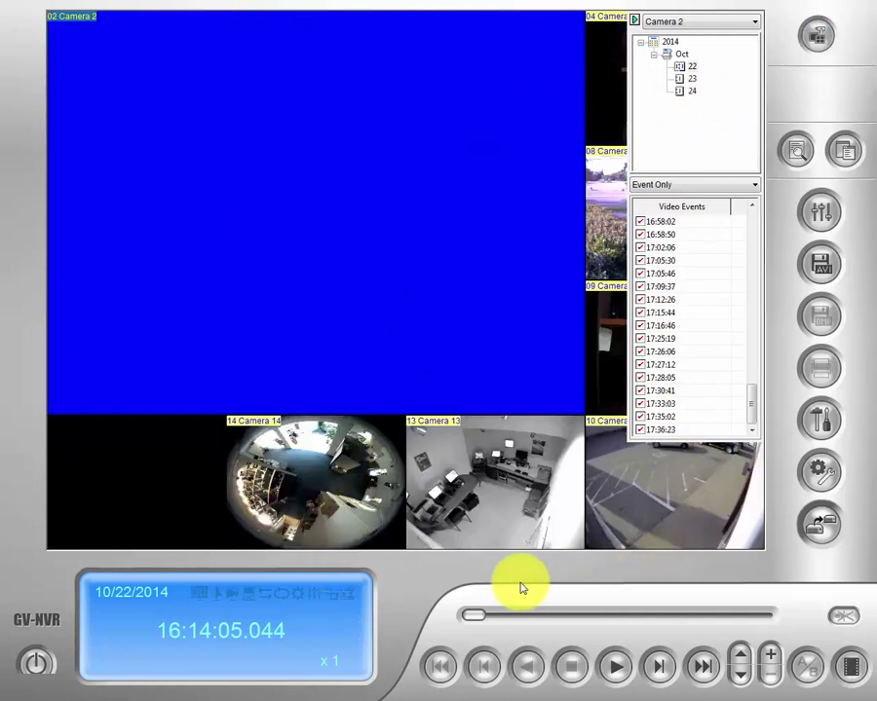
# Step: Play the 16:14:05 footage in Multi View 2, and replay it with Camera 4 as the large main picture
pyautogui.click(617, 669)
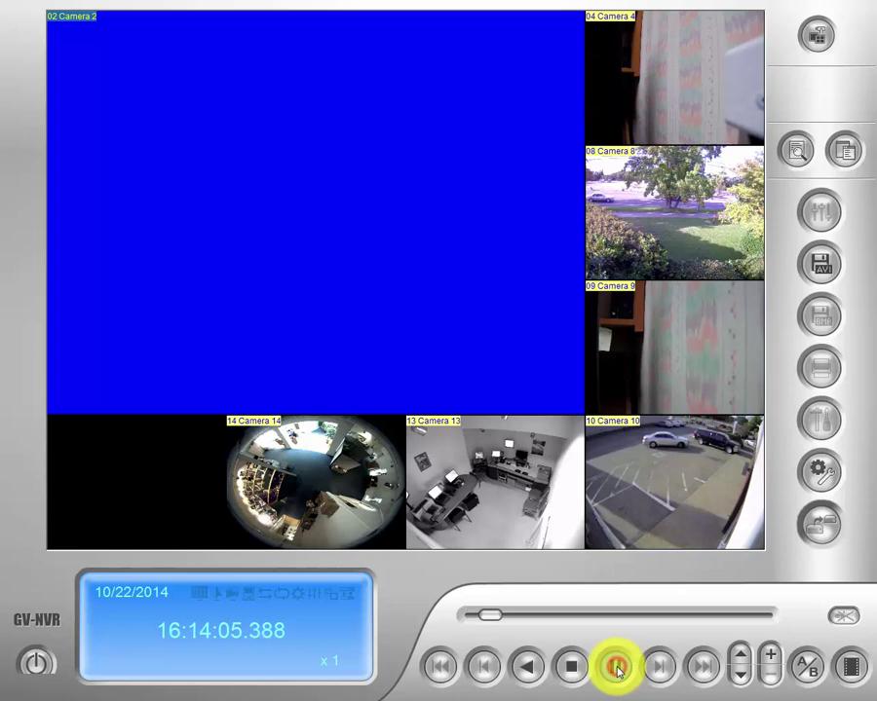
pyautogui.click(681, 109)
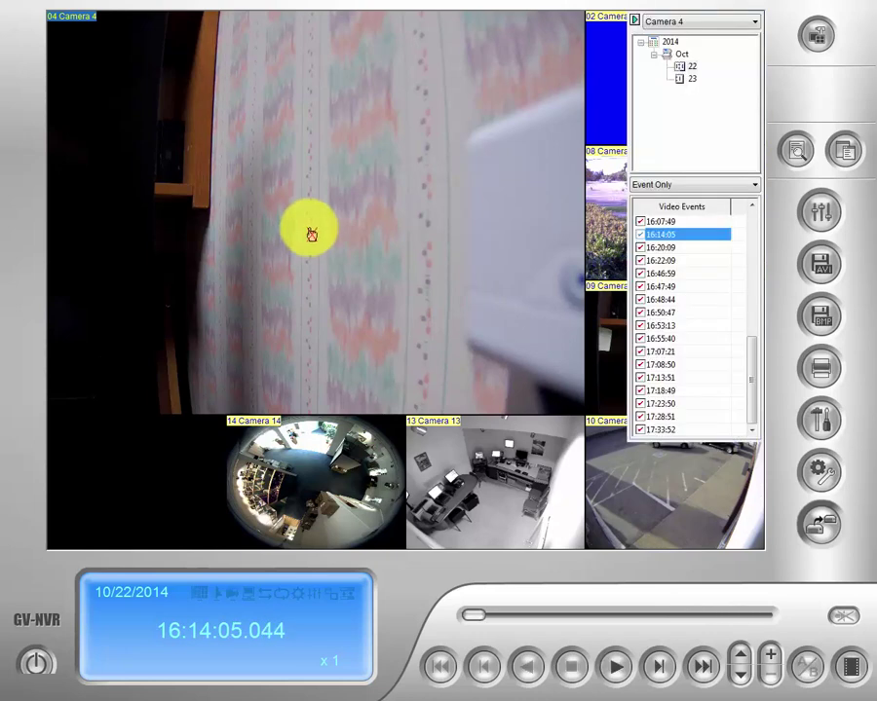
pyautogui.click(308, 232)
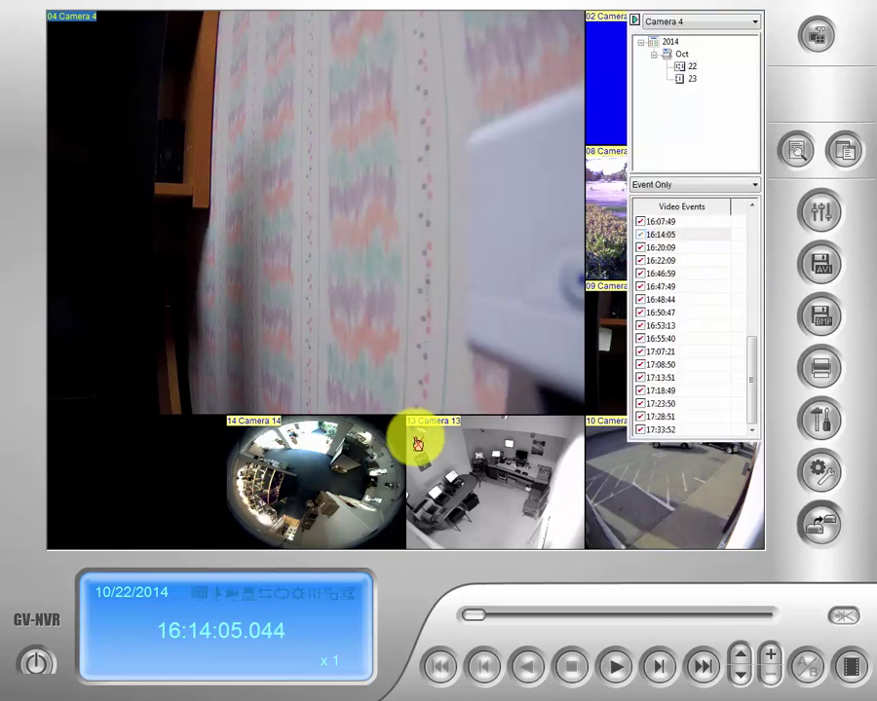
pyautogui.click(607, 674)
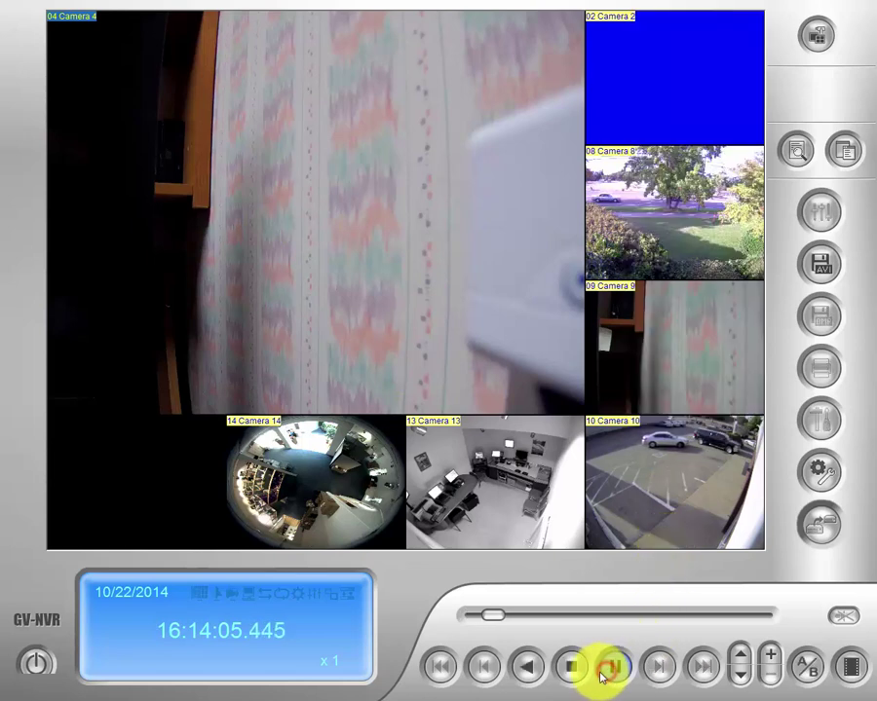
# Step: Swap Camera 10 and then Camera 14 into the large main picture of the multi view and play the footage
pyautogui.click(663, 480)
pyautogui.click(325, 492)
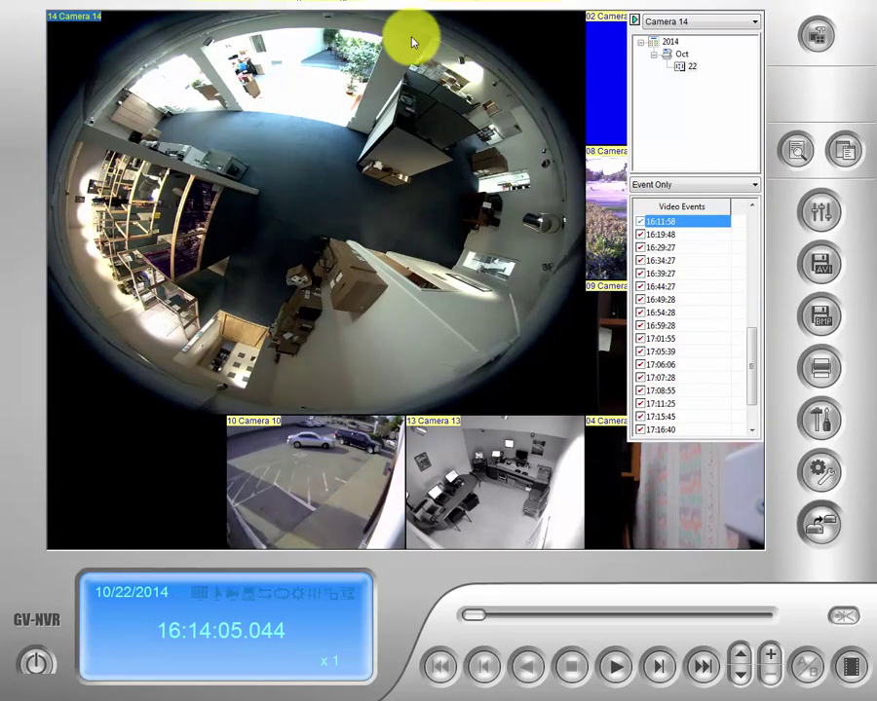
pyautogui.click(616, 667)
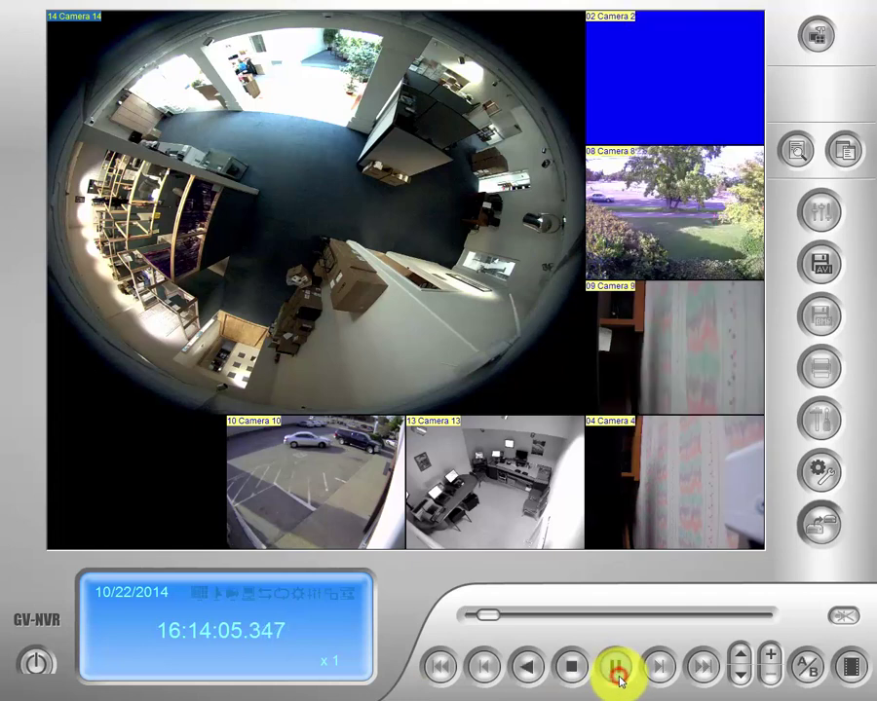